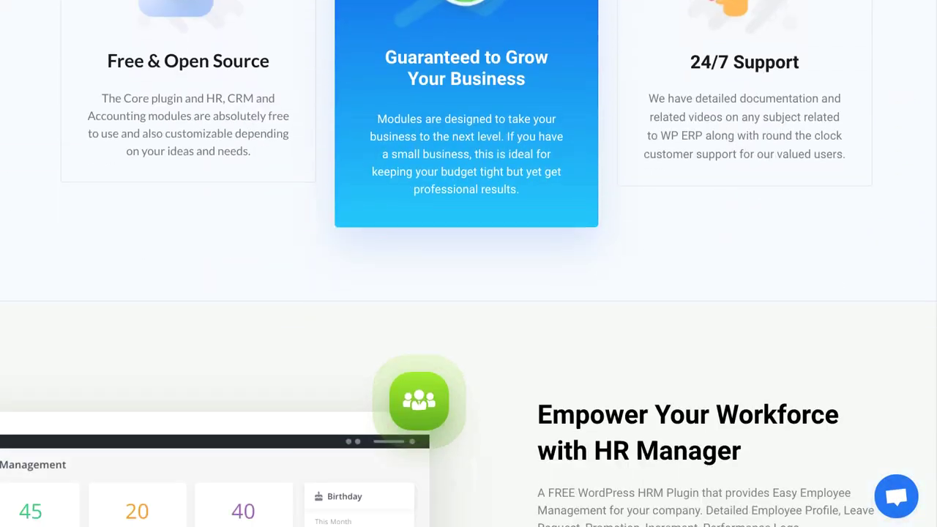
- Examine the WP ERP modules overview and the Payroll extension's pricing, pay calendar, pay run and report features
{"action": "scroll", "coordinate": [469, 263], "scroll_direction": "down", "scroll_amount": 18}
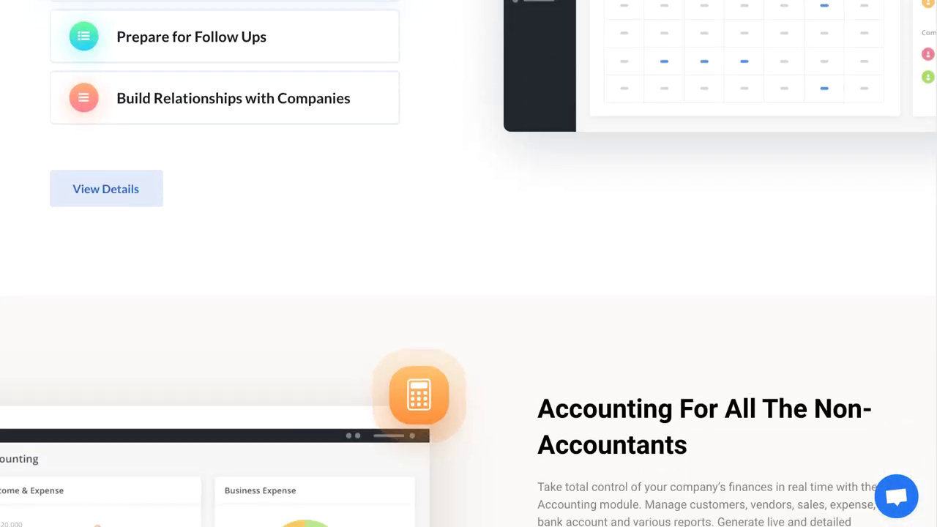
{"action": "scroll", "coordinate": [469, 263], "scroll_direction": "down", "scroll_amount": 18}
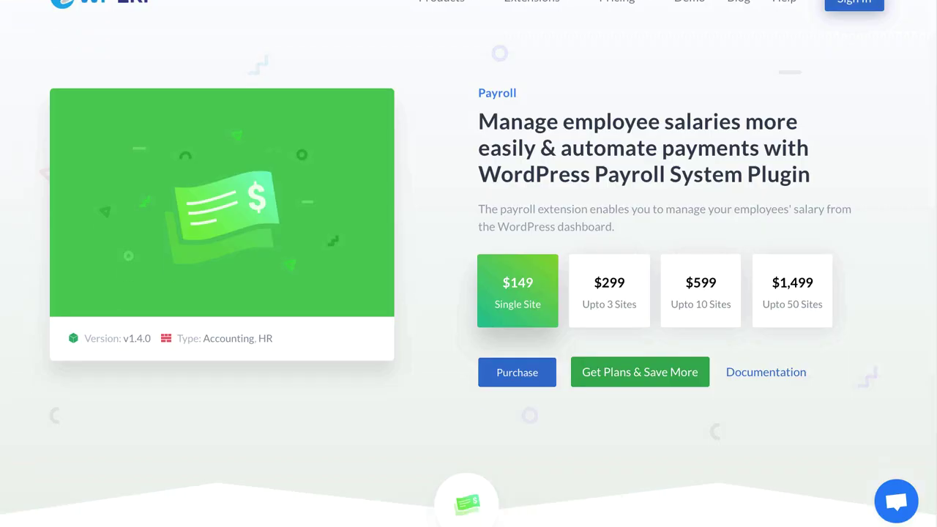
{"action": "scroll", "coordinate": [469, 264], "scroll_direction": "down", "scroll_amount": 6}
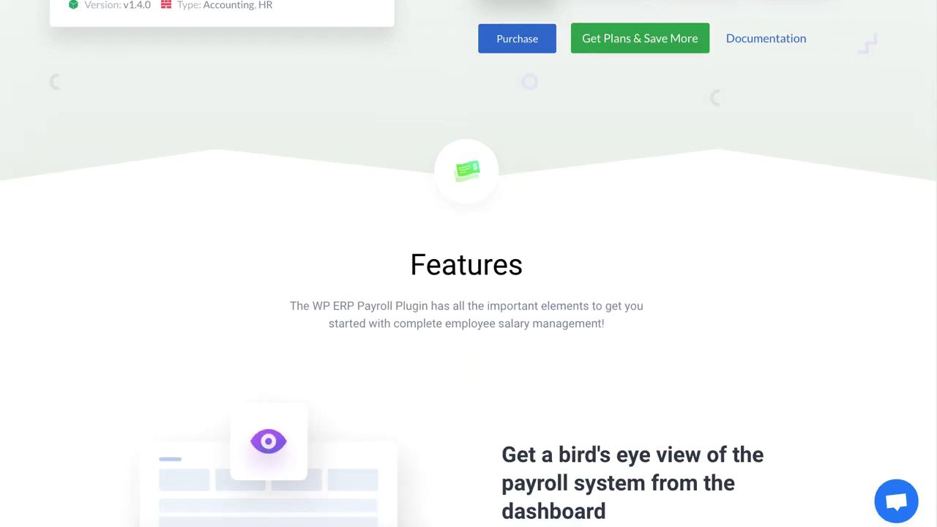
{"action": "scroll", "coordinate": [468, 264], "scroll_direction": "down", "scroll_amount": 7}
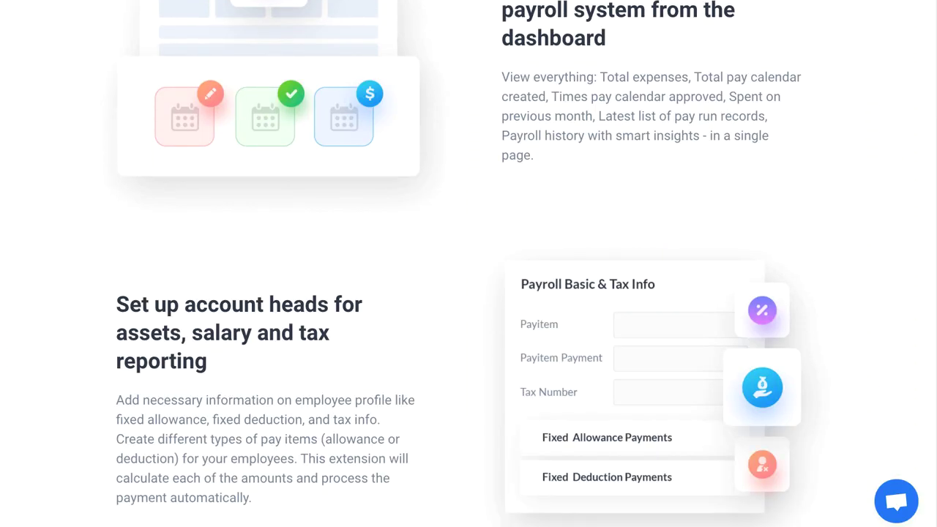
{"action": "scroll", "coordinate": [468, 264], "scroll_direction": "down", "scroll_amount": 5}
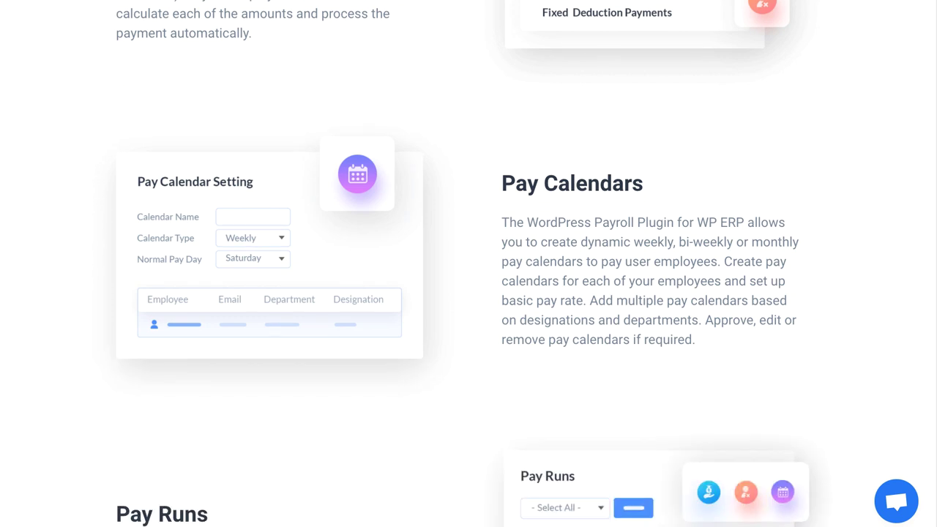
{"action": "scroll", "coordinate": [468, 263], "scroll_direction": "down", "scroll_amount": 6}
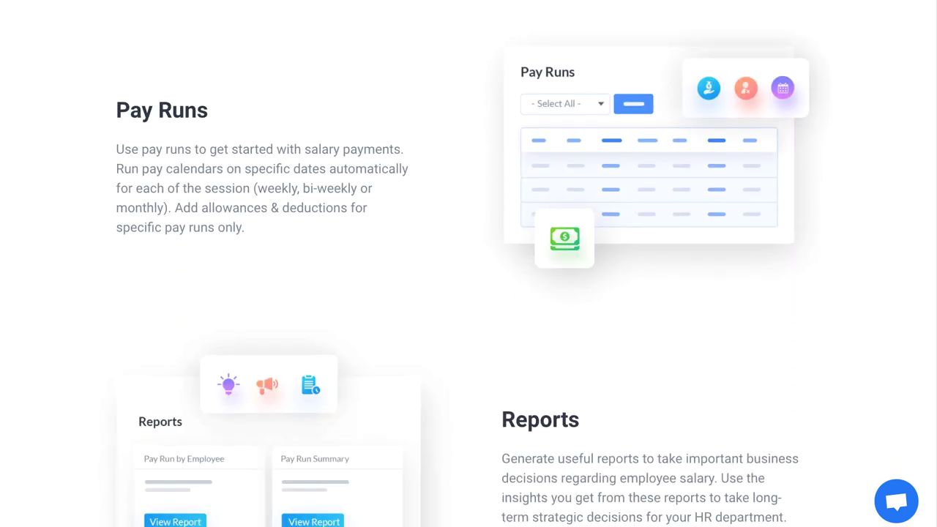
{"action": "scroll", "coordinate": [468, 263], "scroll_direction": "down", "scroll_amount": 8}
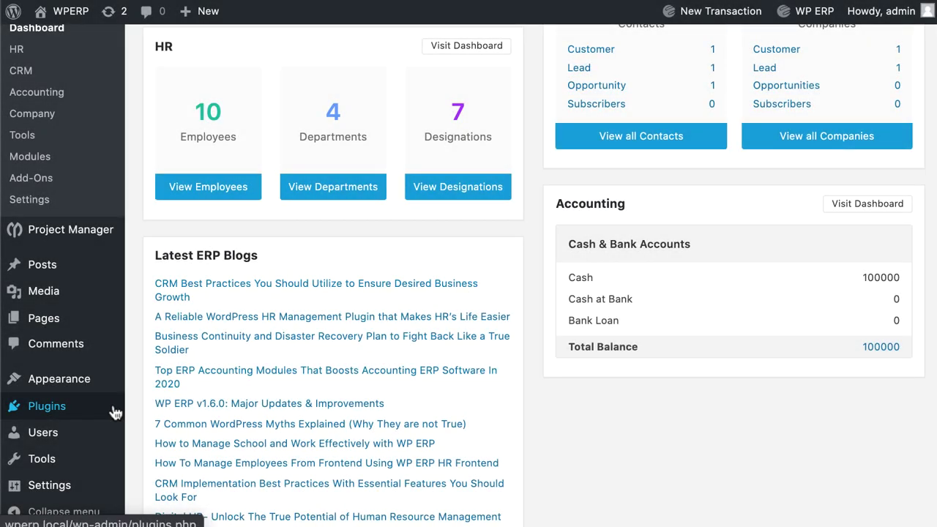
- Upload the plugin package erp-payroll-v1.2.0.zip to the WordPress site and install it
{"action": "mouse_move", "coordinate": [51, 410]}
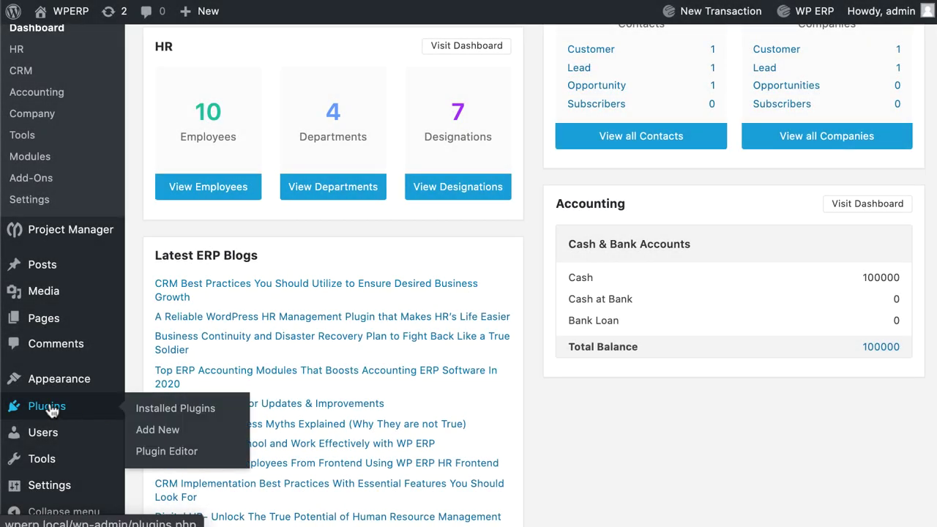
{"action": "left_click", "coordinate": [148, 433]}
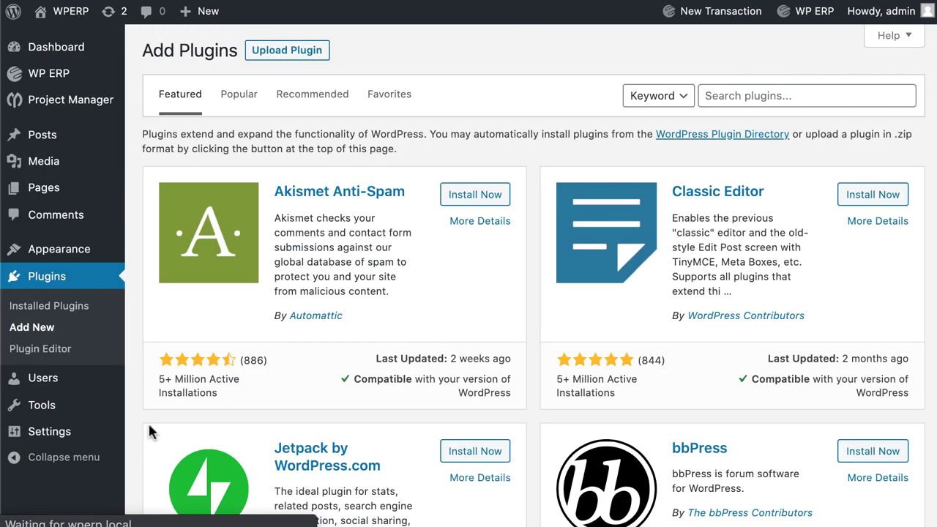
{"action": "left_click", "coordinate": [274, 58]}
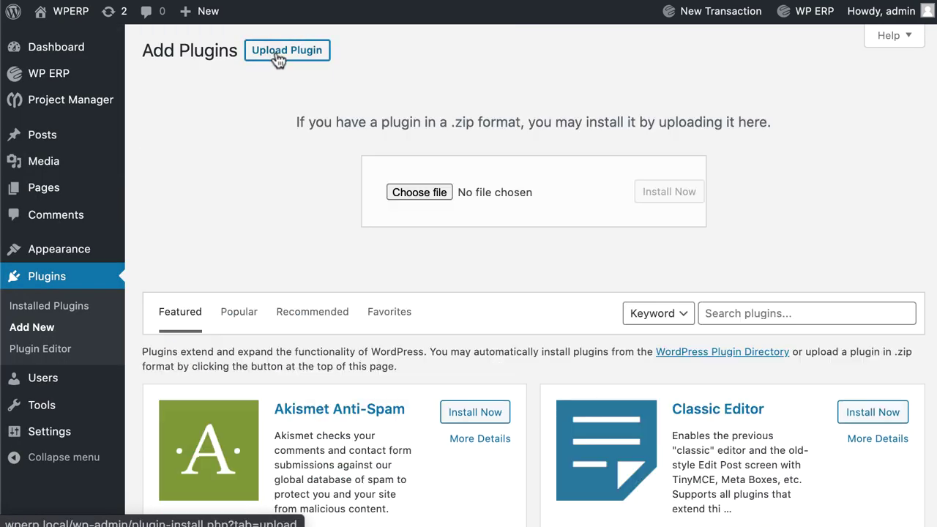
{"action": "left_click", "coordinate": [420, 193]}
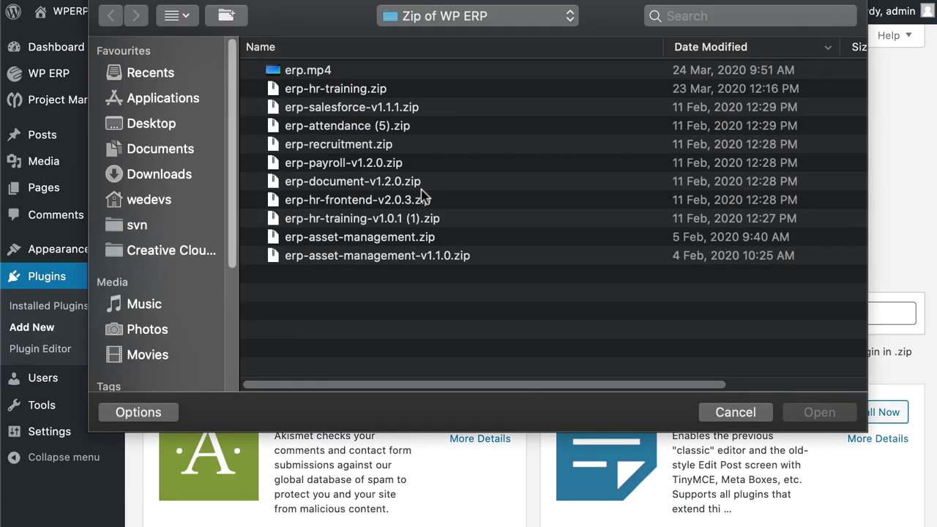
{"action": "double_click", "coordinate": [336, 164]}
{"action": "left_click", "coordinate": [667, 192]}
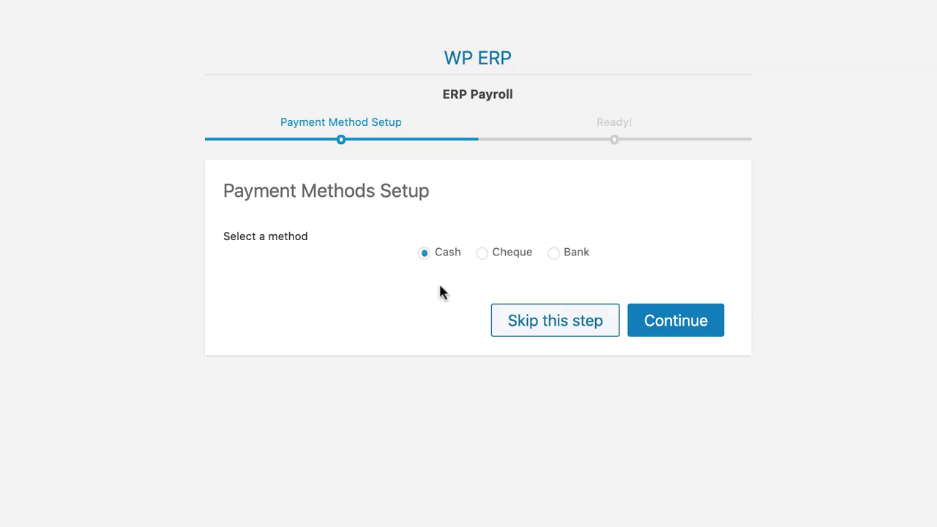
- Try the Cheque and Bank payment methods in the ERP Payroll setup, then choose Cash and continue
{"action": "left_click", "coordinate": [481, 253]}
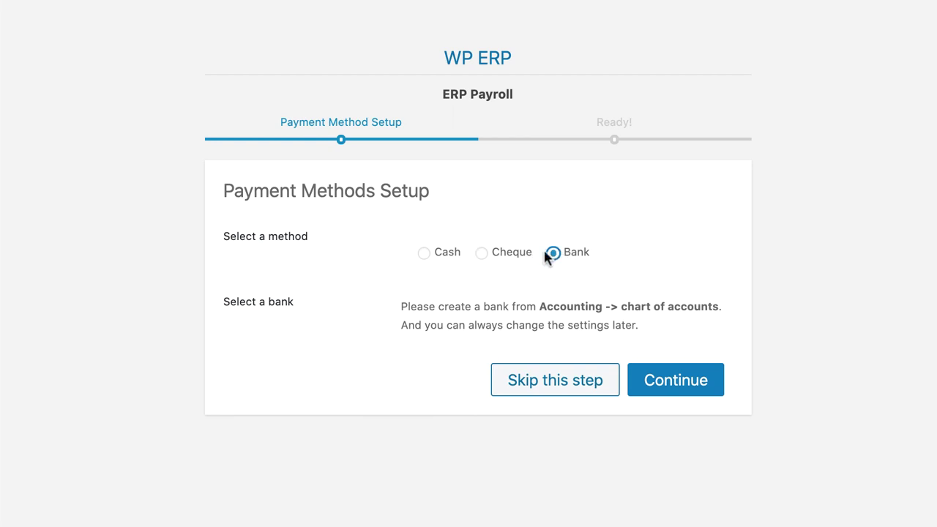
{"action": "left_click", "coordinate": [433, 253]}
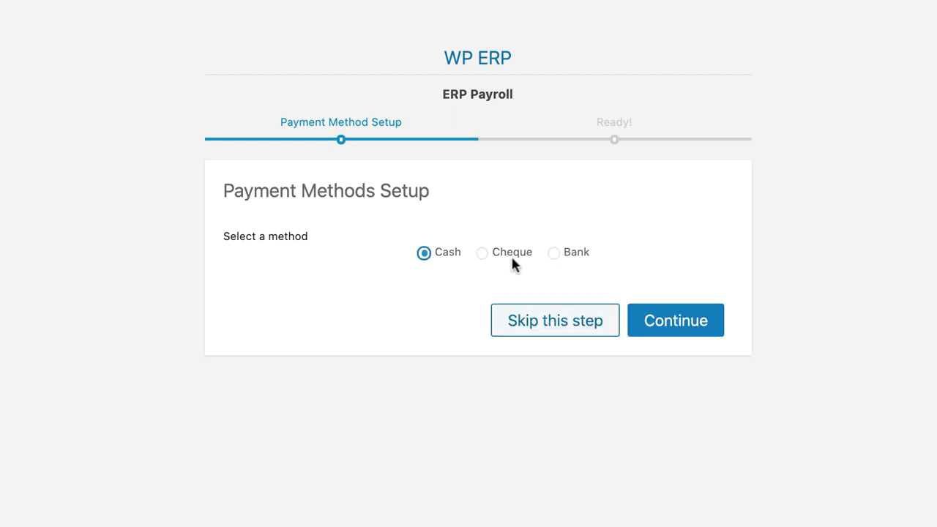
{"action": "left_click", "coordinate": [665, 323]}
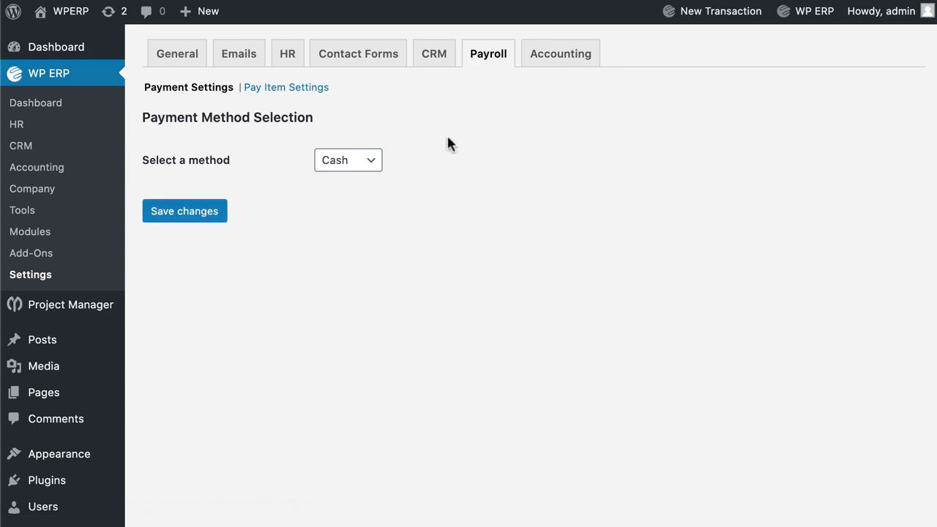
- Examine the available payroll payment methods and the full list of pay items in the payroll settings
{"action": "left_click", "coordinate": [375, 163]}
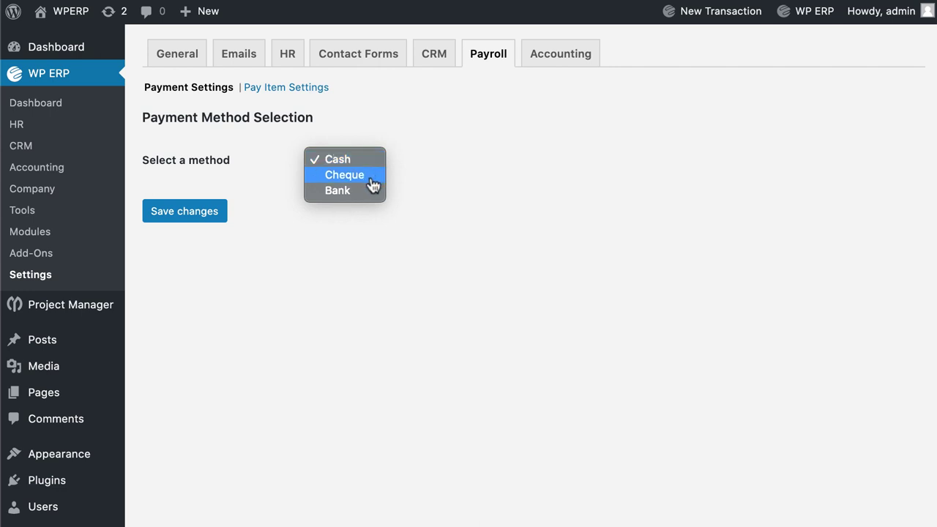
{"action": "left_click", "coordinate": [379, 161]}
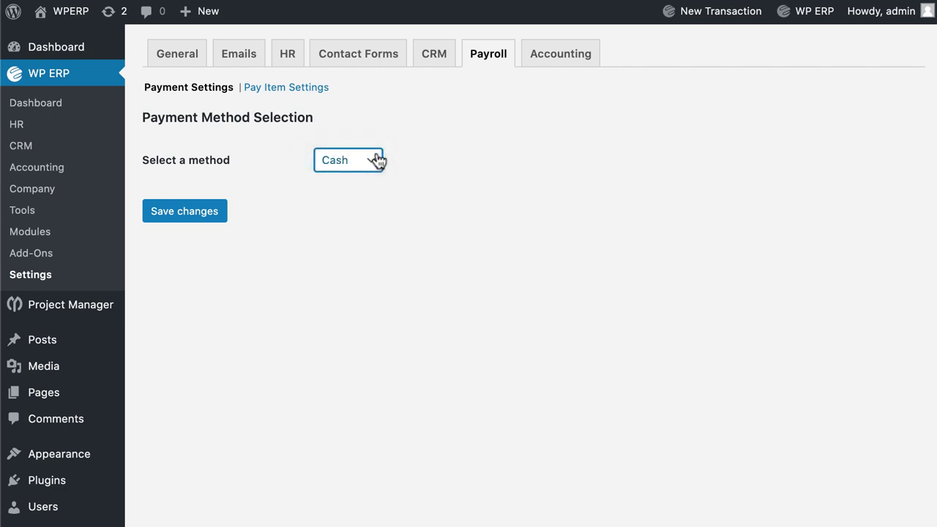
{"action": "left_click", "coordinate": [287, 91]}
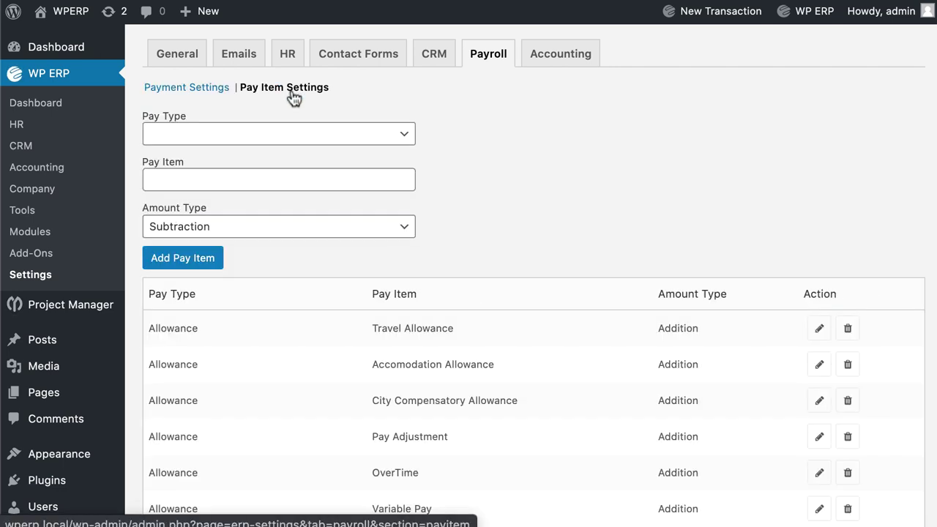
{"action": "scroll", "coordinate": [295, 147], "scroll_direction": "down", "scroll_amount": 3}
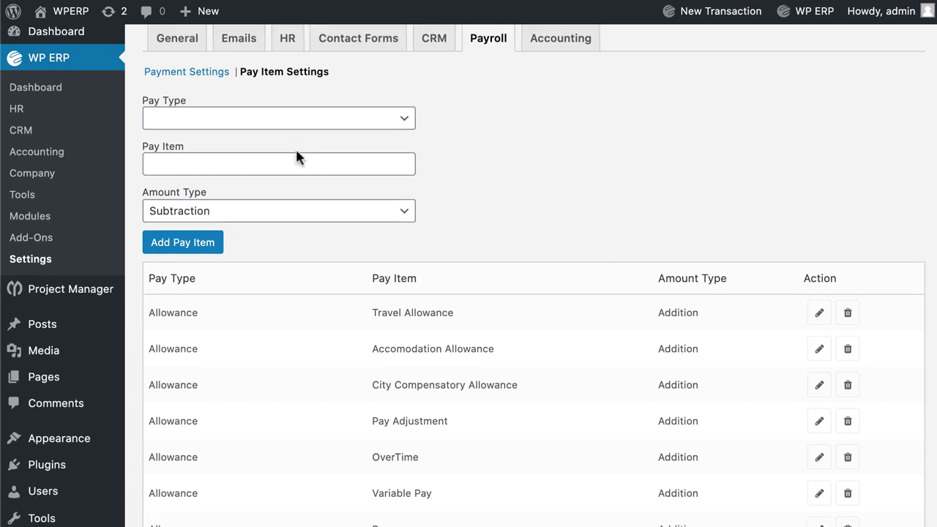
{"action": "scroll", "coordinate": [300, 167], "scroll_direction": "down", "scroll_amount": 2}
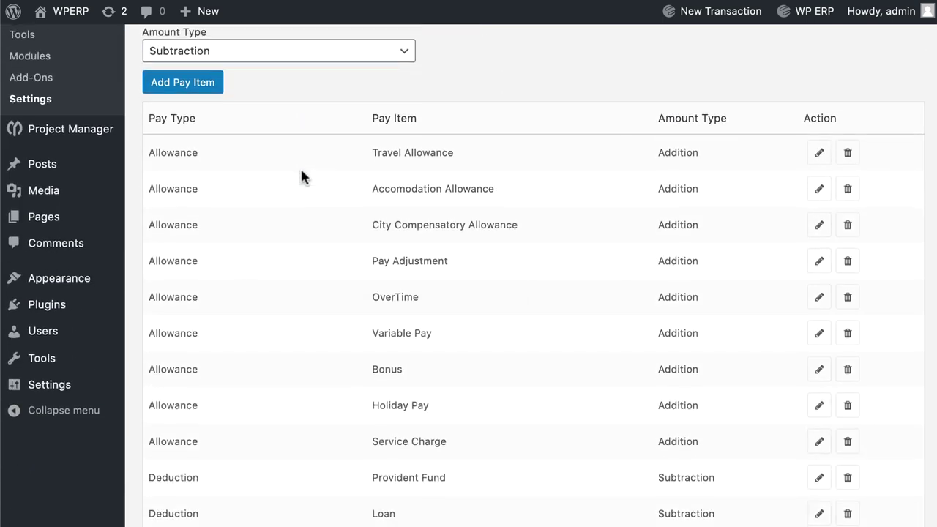
{"action": "scroll", "coordinate": [300, 176], "scroll_direction": "down", "scroll_amount": 1}
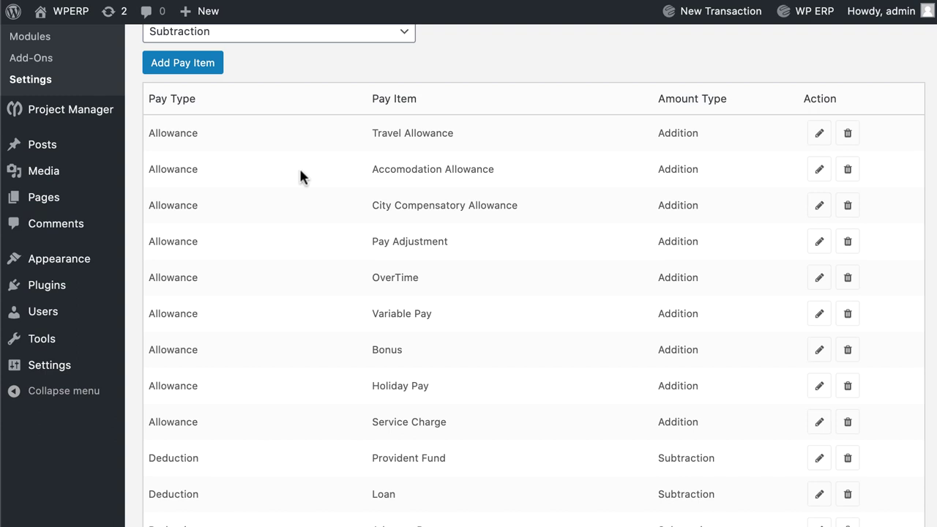
{"action": "scroll", "coordinate": [300, 176], "scroll_direction": "down", "scroll_amount": 5}
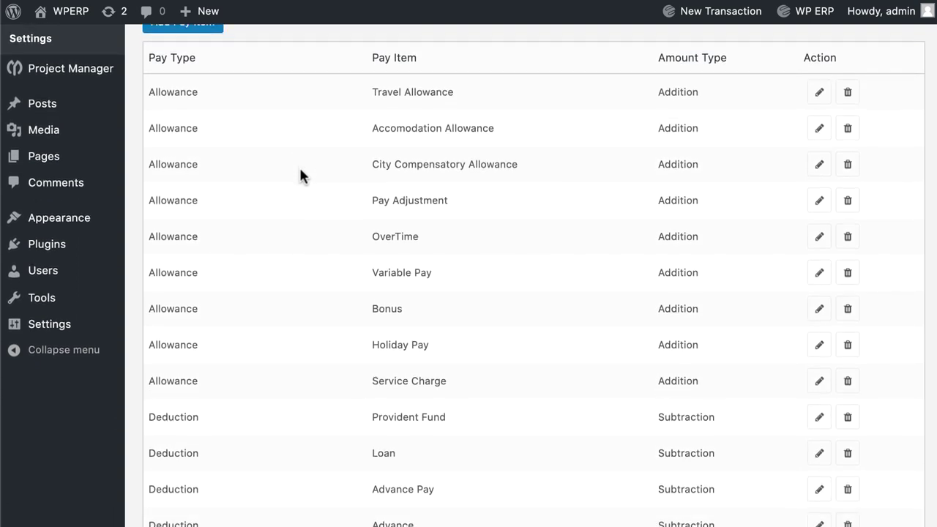
{"action": "scroll", "coordinate": [300, 176], "scroll_direction": "down", "scroll_amount": 2}
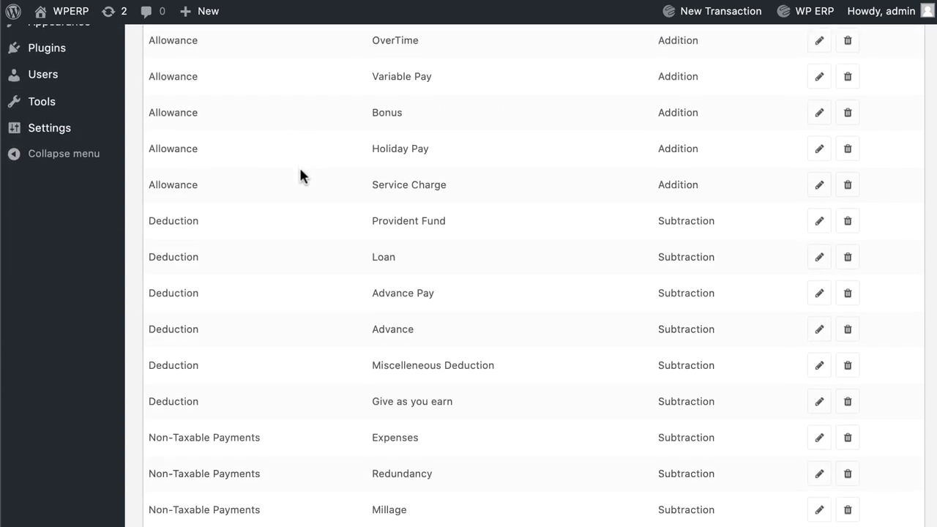
{"action": "scroll", "coordinate": [300, 172], "scroll_direction": "down", "scroll_amount": 4}
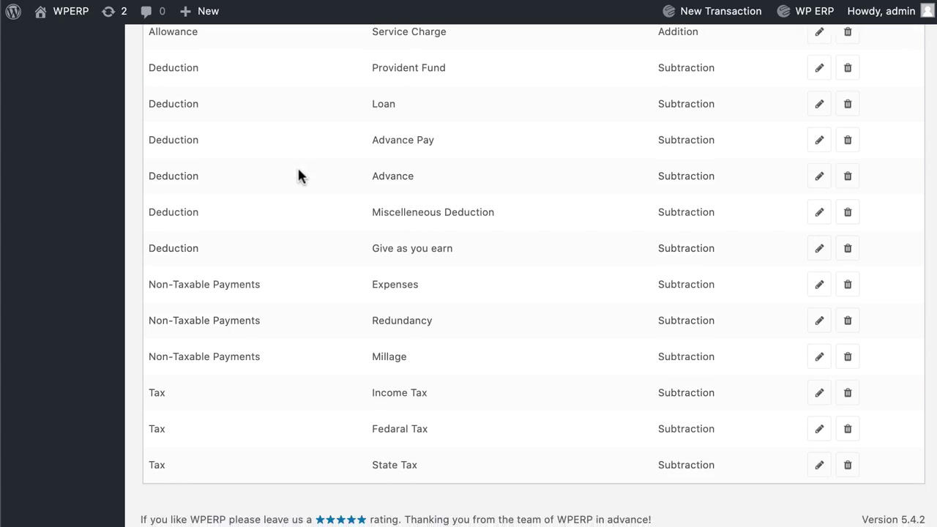
{"action": "scroll", "coordinate": [297, 176], "scroll_direction": "up", "scroll_amount": 15}
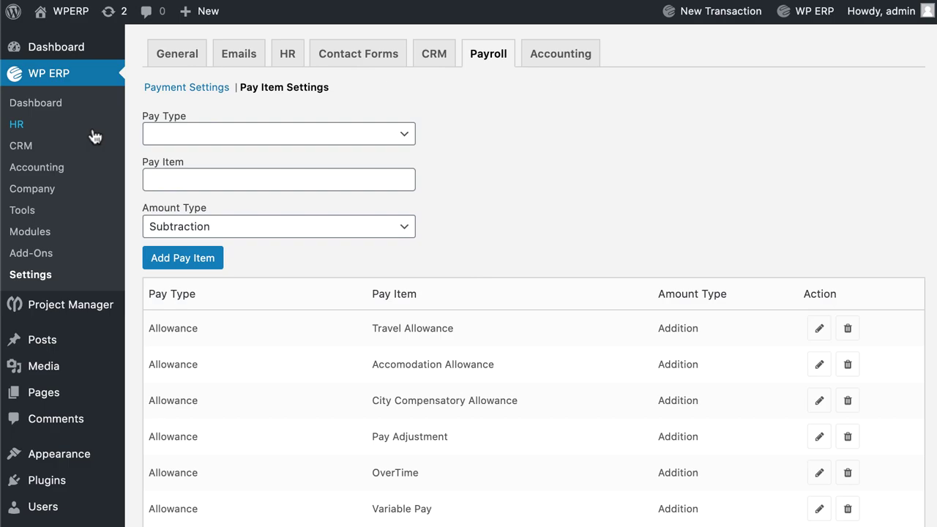
- Open the payroll details of the Marketing Executive listed second among the HR employees
{"action": "left_click", "coordinate": [20, 126]}
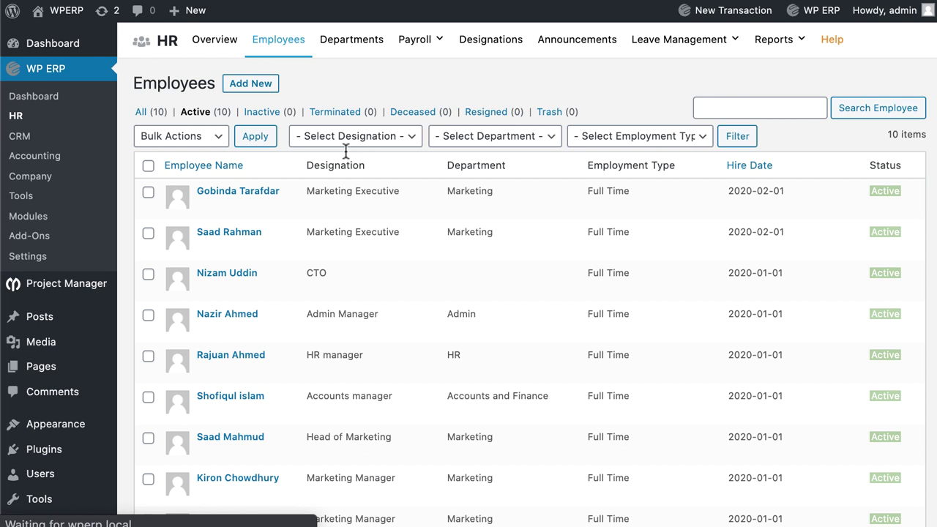
{"action": "left_click", "coordinate": [252, 238]}
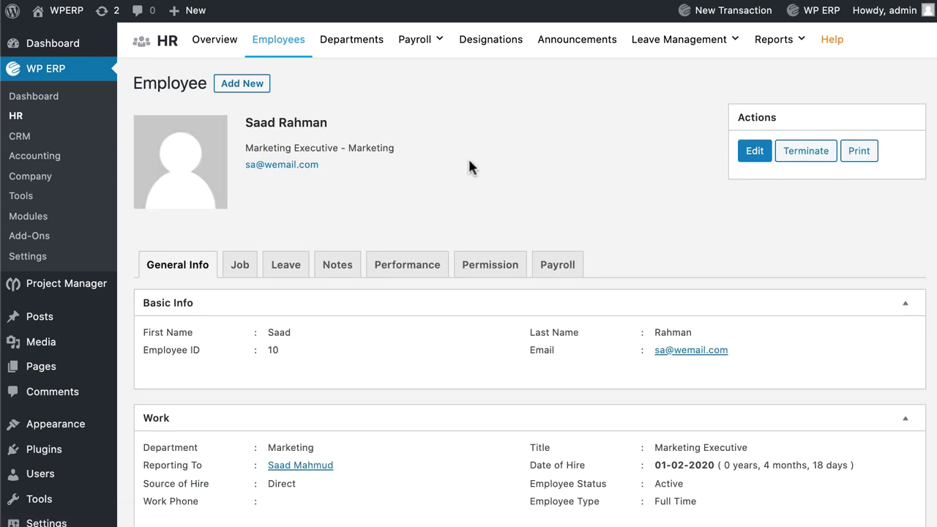
{"action": "scroll", "coordinate": [468, 167], "scroll_direction": "down", "scroll_amount": 1}
{"action": "scroll", "coordinate": [469, 161], "scroll_direction": "down", "scroll_amount": 2}
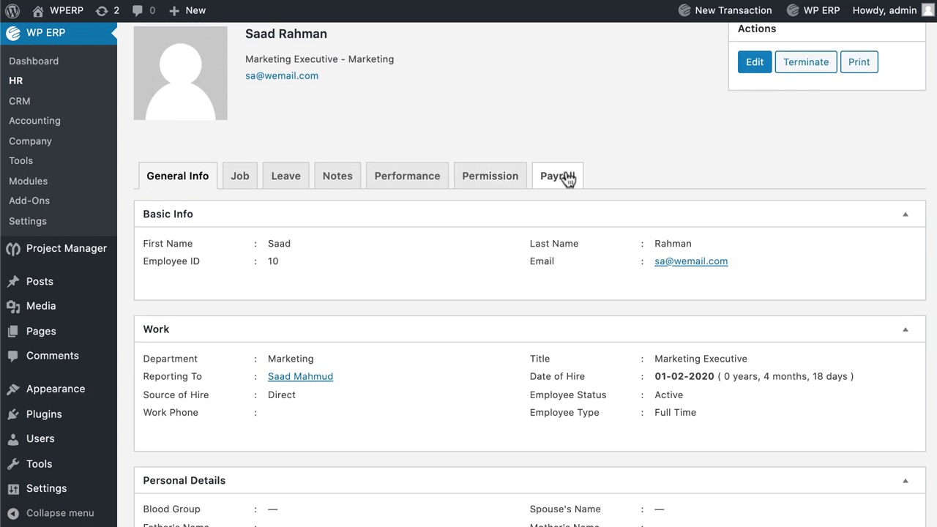
{"action": "left_click", "coordinate": [567, 179]}
{"action": "scroll", "coordinate": [562, 180], "scroll_direction": "down", "scroll_amount": 3}
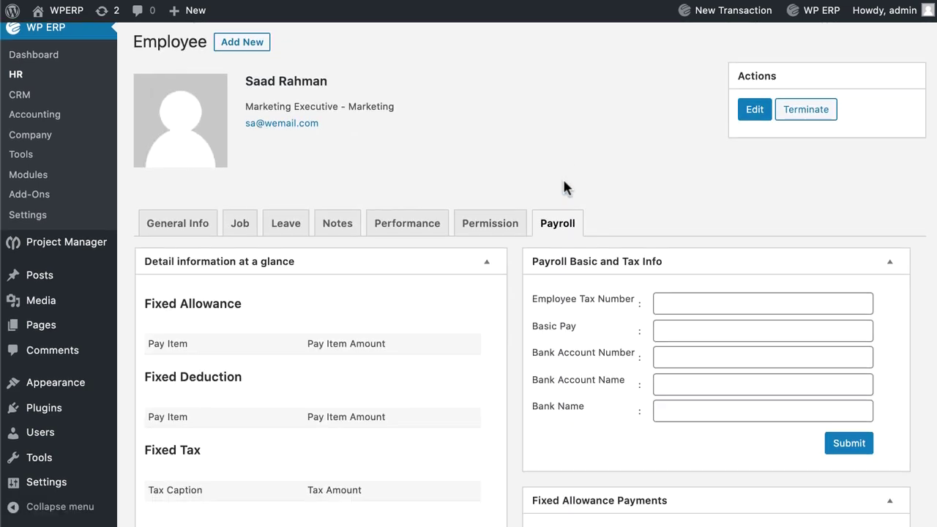
- Enter the employee's tax number, basic pay 1800, bank account number, account holder's name and bank name DBBL, and submit the payroll info
{"action": "left_click", "coordinate": [678, 229]}
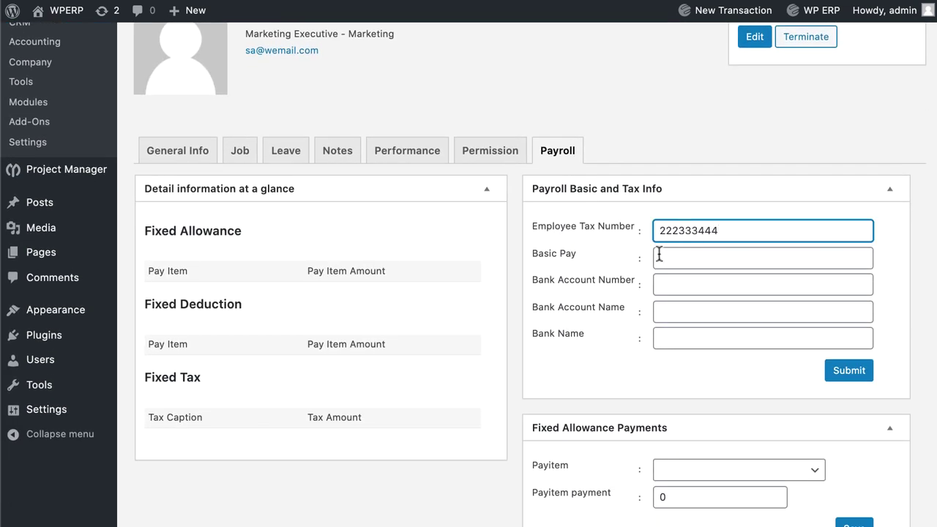
{"action": "left_click", "coordinate": [659, 254]}
{"action": "type", "text": "1800"}
{"action": "left_click", "coordinate": [672, 287]}
{"action": "type", "text": "ASDF"}
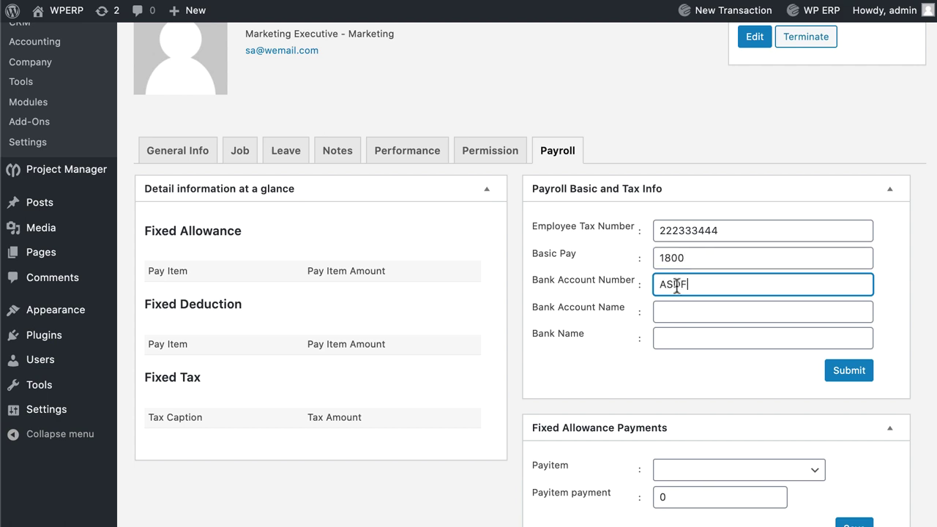
{"action": "type", "text": "GH"}
{"action": "left_click", "coordinate": [665, 307]}
{"action": "type", "text": "SAAD"}
{"action": "left_click", "coordinate": [682, 339]}
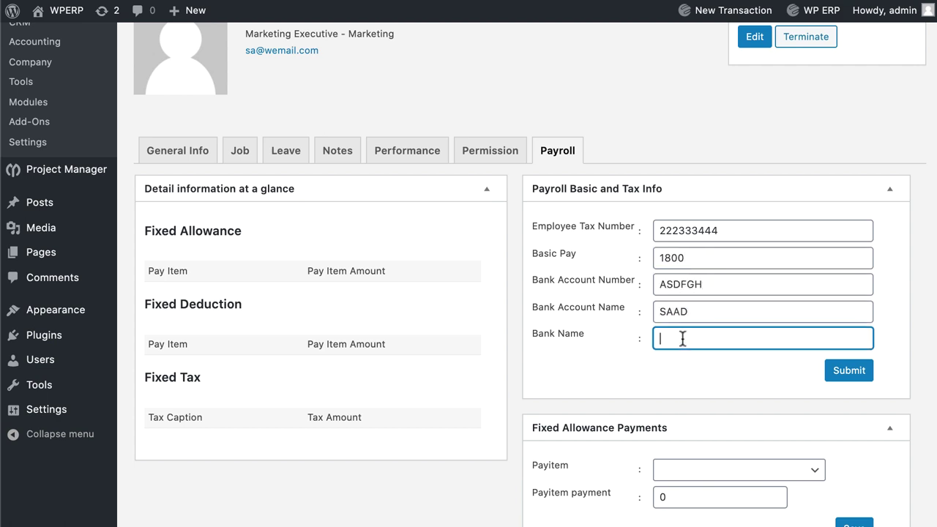
{"action": "type", "text": "DBBL"}
{"action": "scroll", "coordinate": [805, 366], "scroll_direction": "down", "scroll_amount": 2}
{"action": "key", "text": "Tab"}
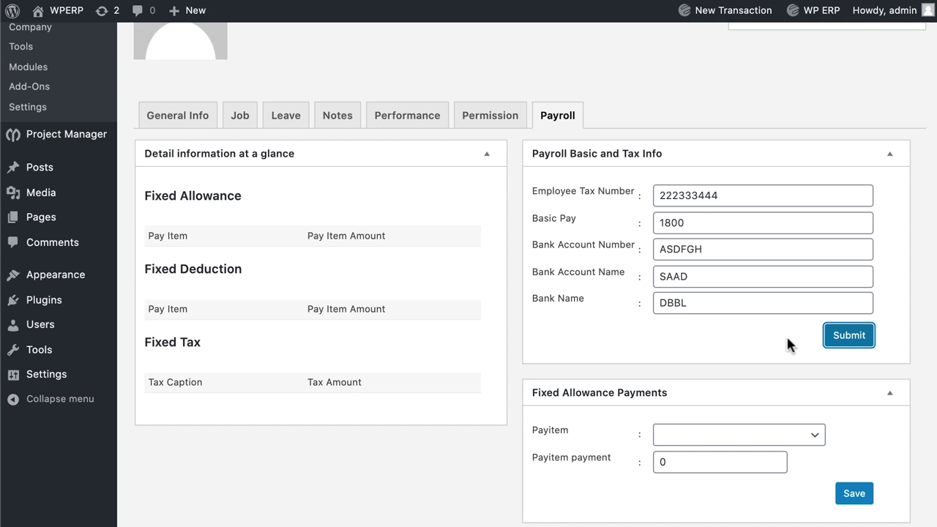
- Add a fixed Travel Allowance payment of 400 for the employee and save it
{"action": "left_click", "coordinate": [720, 388]}
{"action": "left_click", "coordinate": [721, 388]}
{"action": "left_click", "coordinate": [674, 410]}
{"action": "type", "text": "4"}
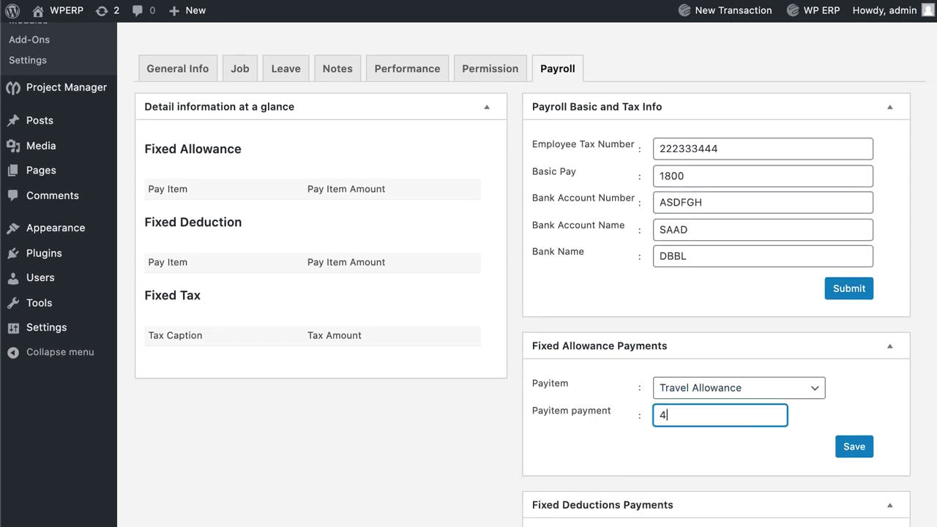
{"action": "type", "text": "00"}
{"action": "left_click", "coordinate": [853, 444]}
- Add fixed allowance payments of 600 for Accomodation Allowance and 200 for City Compensatory Allowance, saving each
{"action": "left_click", "coordinate": [801, 388]}
{"action": "left_click", "coordinate": [761, 340]}
{"action": "left_click", "coordinate": [699, 415]}
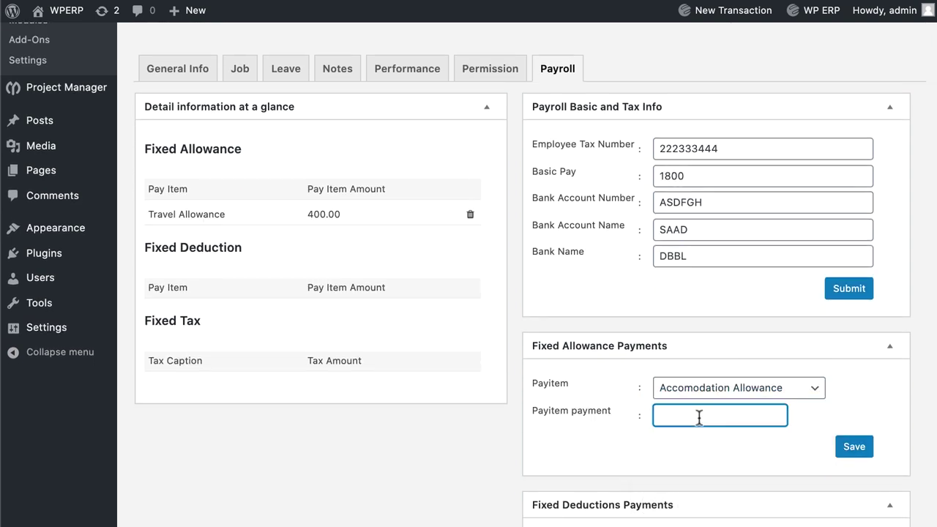
{"action": "left_click", "coordinate": [739, 388]}
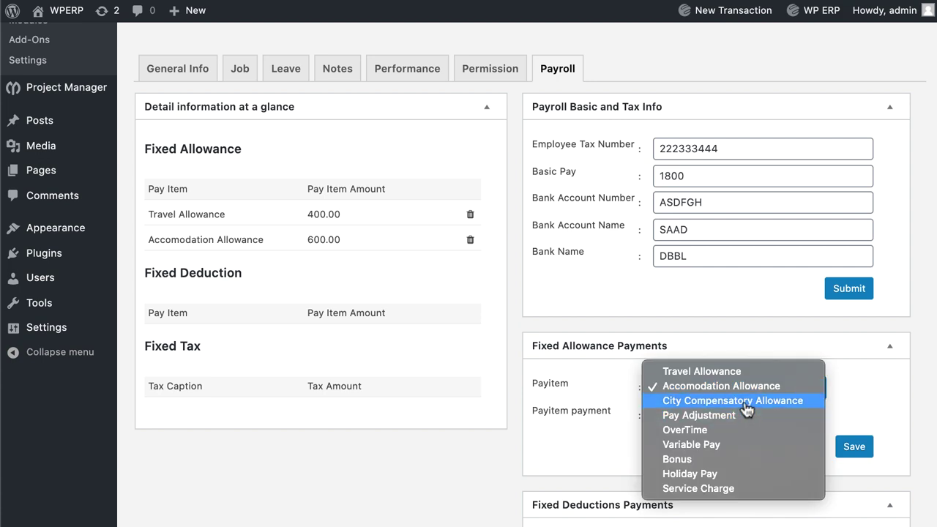
{"action": "left_click", "coordinate": [725, 341]}
{"action": "left_click", "coordinate": [710, 410]}
- Add a fixed Provident Fund deduction of 300 for the employee and save it
{"action": "scroll", "coordinate": [694, 421], "scroll_direction": "down", "scroll_amount": 3}
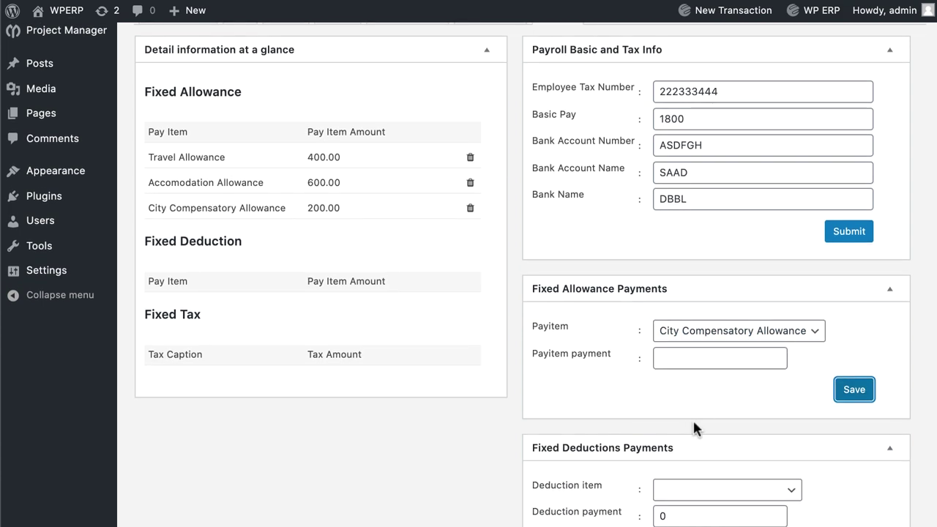
{"action": "left_click", "coordinate": [688, 446]}
{"action": "key", "text": "Escape"}
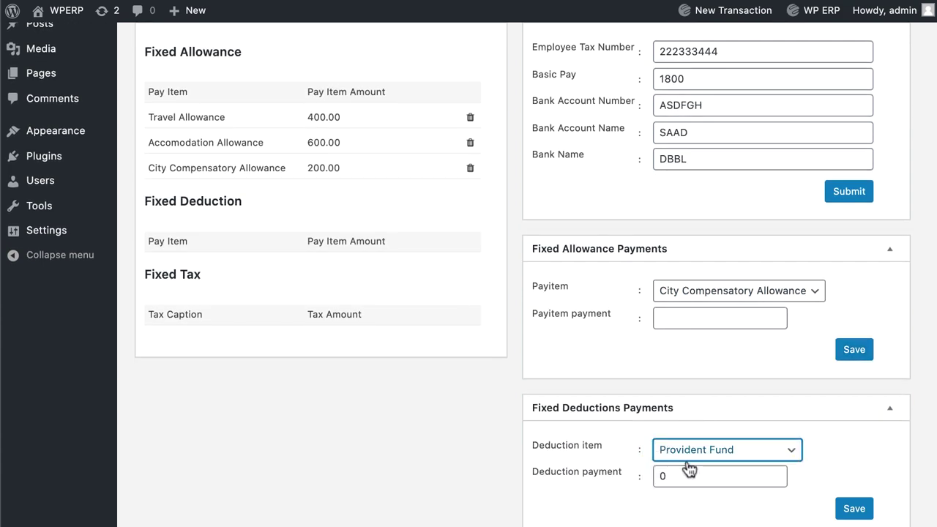
{"action": "left_click", "coordinate": [682, 474]}
{"action": "left_click", "coordinate": [861, 508]}
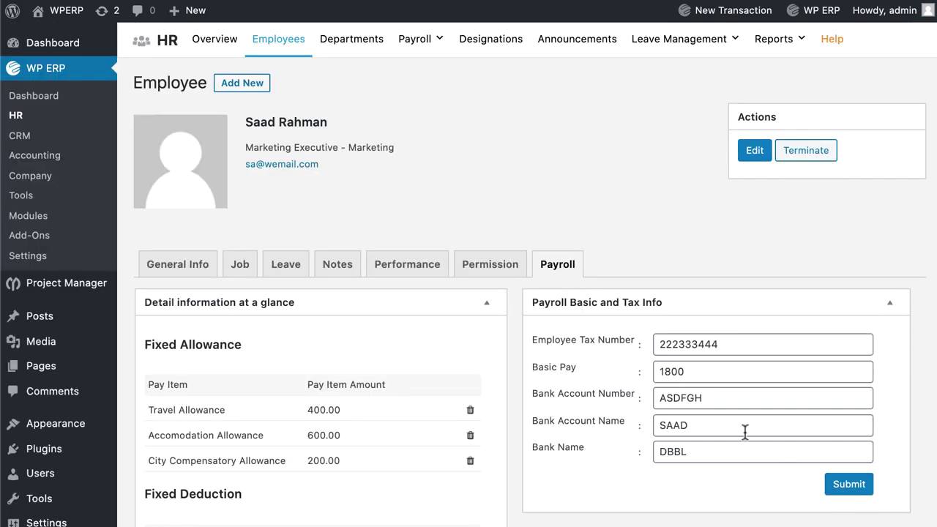
- Add a fixed Loan deduction of 275 for the employee and save it
{"action": "scroll", "coordinate": [742, 432], "scroll_direction": "down", "scroll_amount": 5}
{"action": "scroll", "coordinate": [766, 387], "scroll_direction": "down", "scroll_amount": 3}
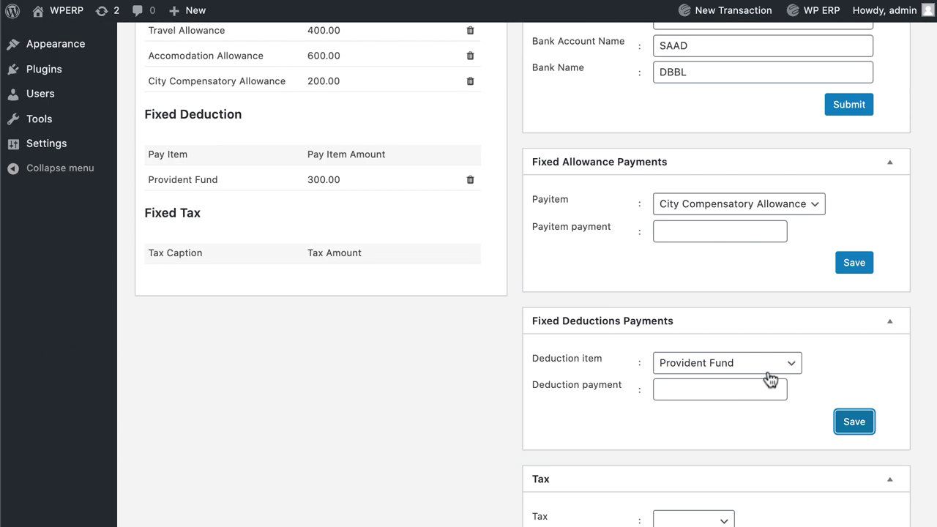
{"action": "left_click", "coordinate": [768, 370]}
{"action": "left_click", "coordinate": [769, 377]}
{"action": "left_click", "coordinate": [713, 388]}
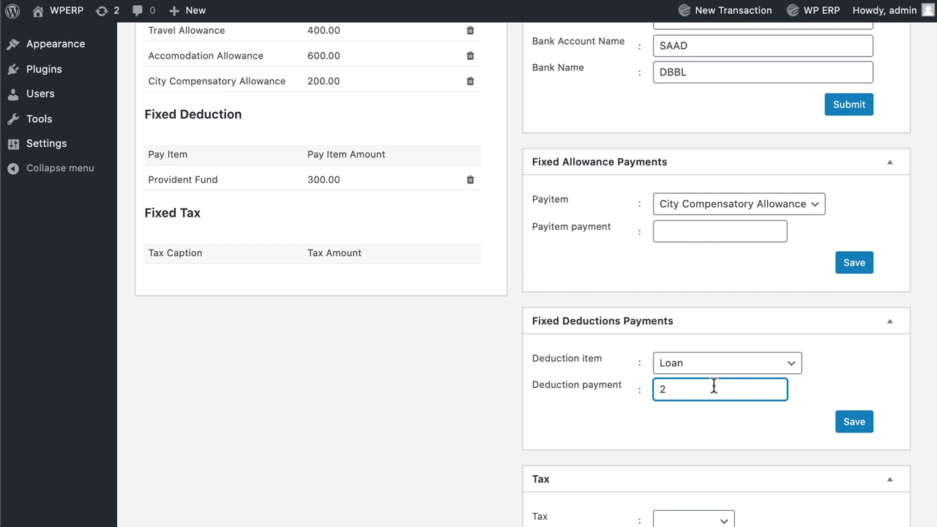
{"action": "left_click", "coordinate": [855, 421]}
- Add a State Tax amount of 75 for the employee and save it
{"action": "scroll", "coordinate": [740, 395], "scroll_direction": "down", "scroll_amount": 10}
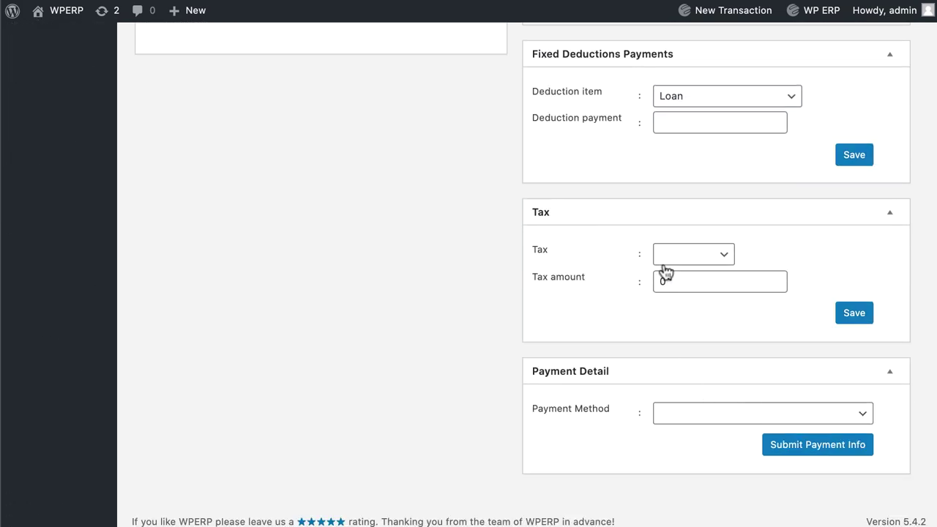
{"action": "left_click", "coordinate": [664, 264]}
{"action": "left_click", "coordinate": [673, 282]}
{"action": "left_click", "coordinate": [682, 281]}
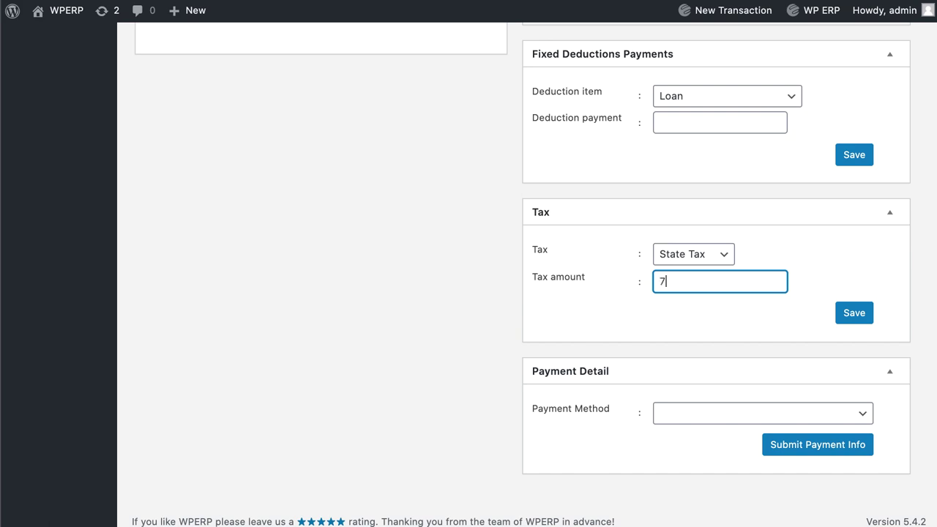
{"action": "left_click", "coordinate": [851, 321]}
- Set the employee's payment method to Cash and submit the payment info
{"action": "scroll", "coordinate": [716, 340], "scroll_direction": "down", "scroll_amount": 10}
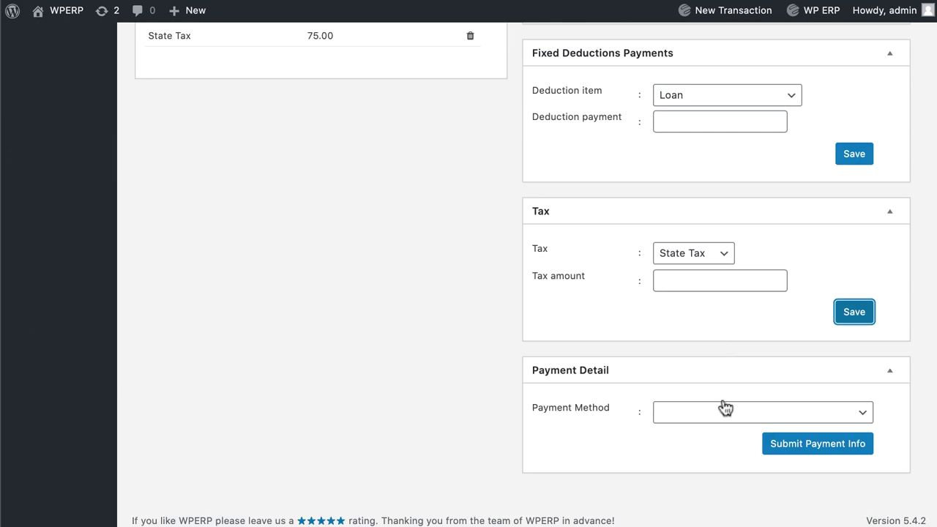
{"action": "left_click", "coordinate": [724, 408]}
{"action": "left_click", "coordinate": [673, 439]}
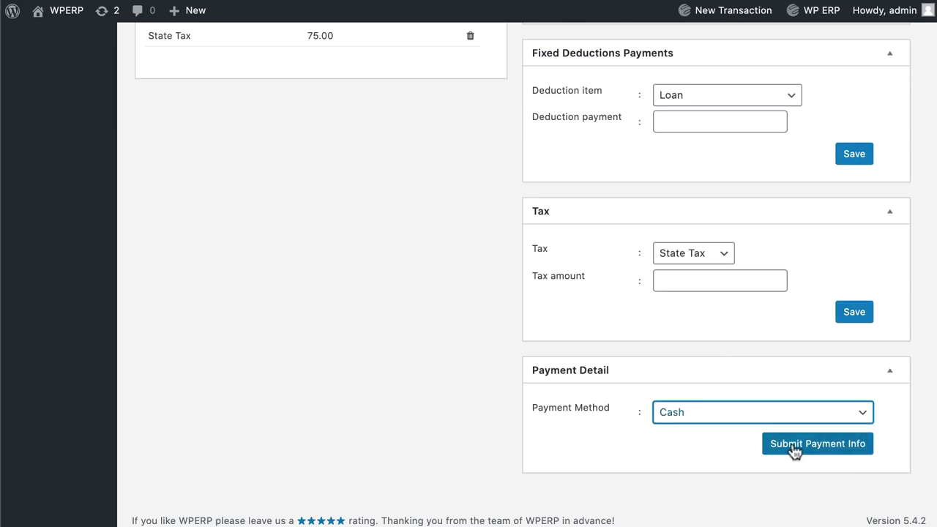
{"action": "left_click", "coordinate": [790, 449]}
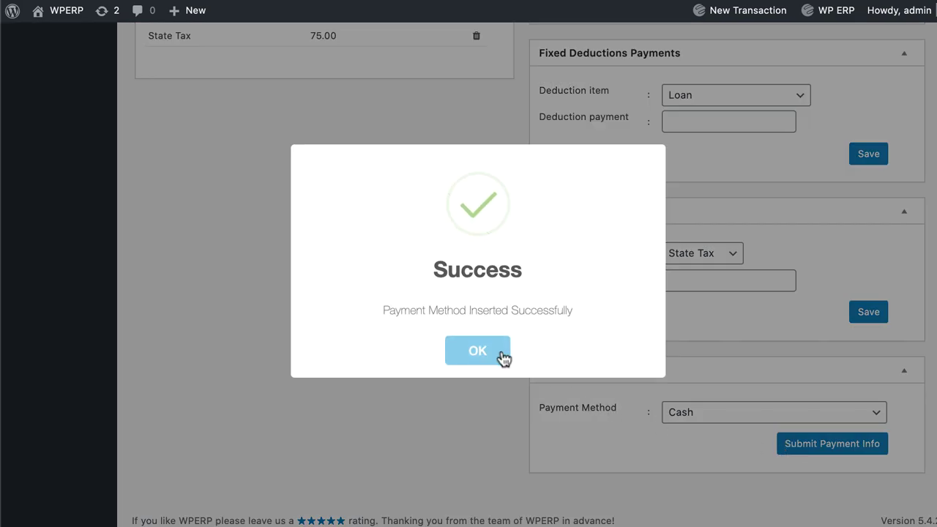
{"action": "left_click", "coordinate": [503, 358]}
- Start a new pay calendar named "Monthly salarys" with the Monthly calendar type
{"action": "scroll", "coordinate": [510, 351], "scroll_direction": "up", "scroll_amount": 8}
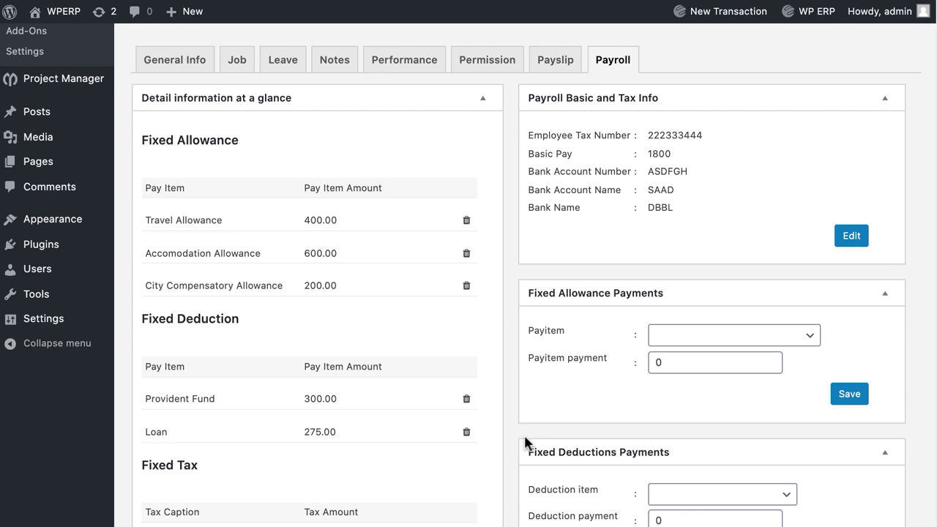
{"action": "scroll", "coordinate": [523, 432], "scroll_direction": "up", "scroll_amount": 3}
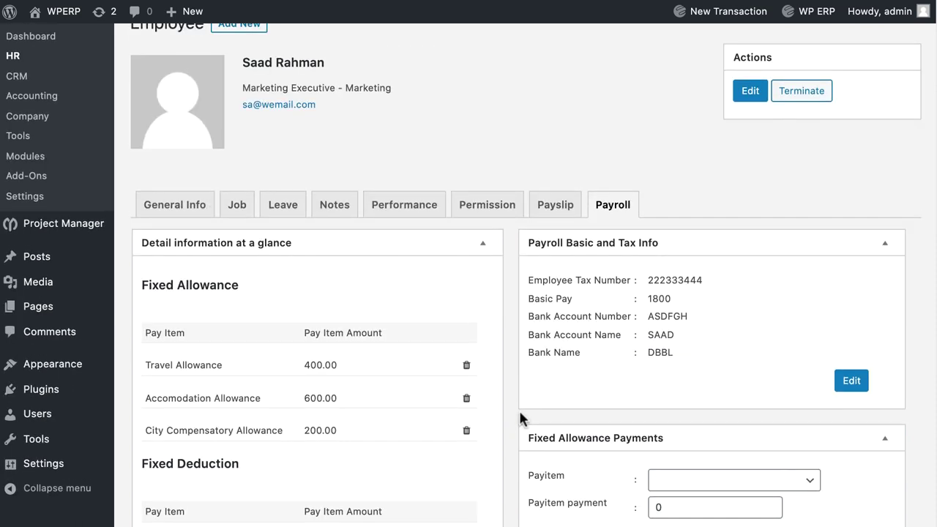
{"action": "scroll", "coordinate": [515, 408], "scroll_direction": "up", "scroll_amount": 2}
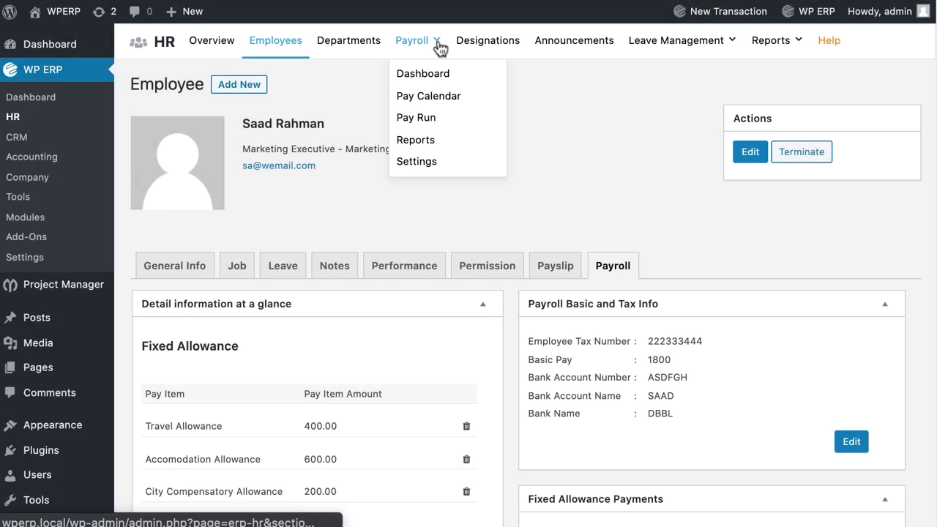
{"action": "left_click", "coordinate": [414, 95]}
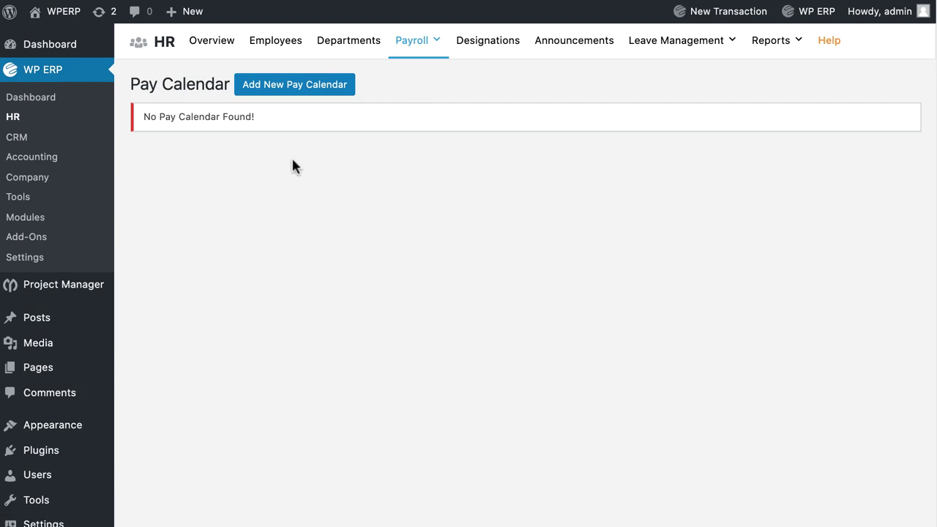
{"action": "left_click", "coordinate": [320, 95]}
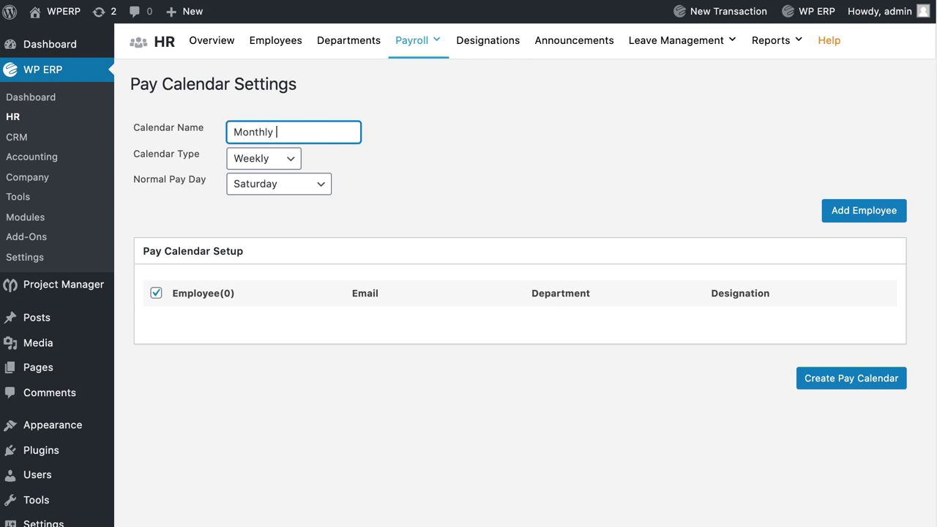
{"action": "left_click", "coordinate": [290, 162]}
{"action": "left_click", "coordinate": [278, 184]}
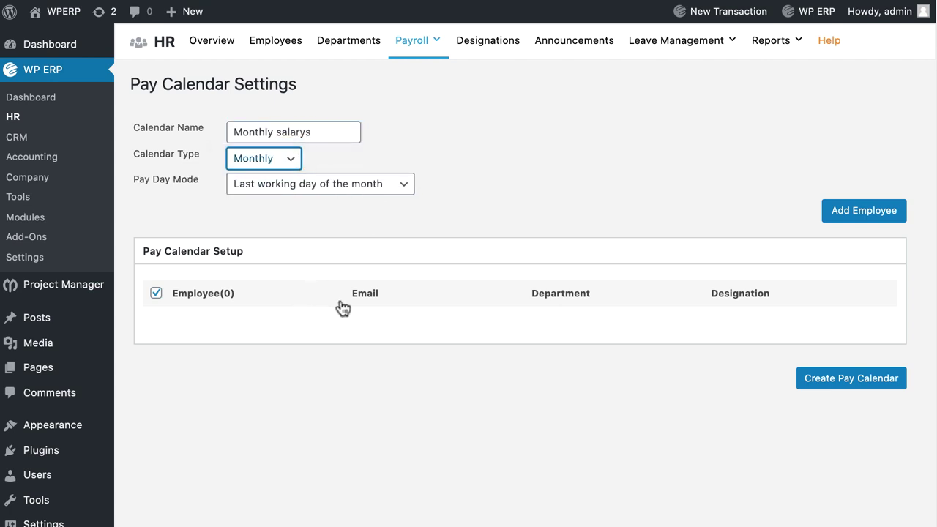
- Add the Marketing department's Head of Marketing, Marketing Executive and Marketing Manager employees to the pay calendar
{"action": "left_click", "coordinate": [834, 215]}
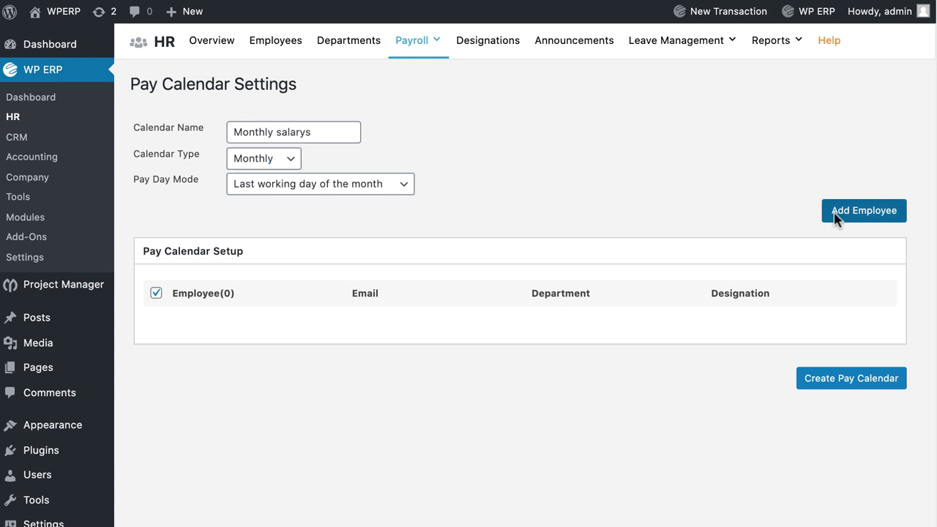
{"action": "left_click", "coordinate": [834, 216]}
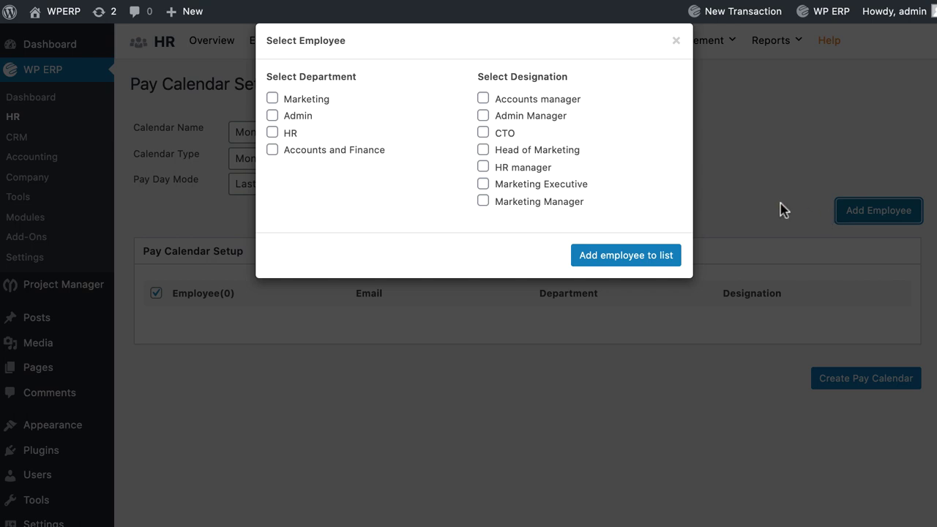
{"action": "left_click", "coordinate": [273, 100]}
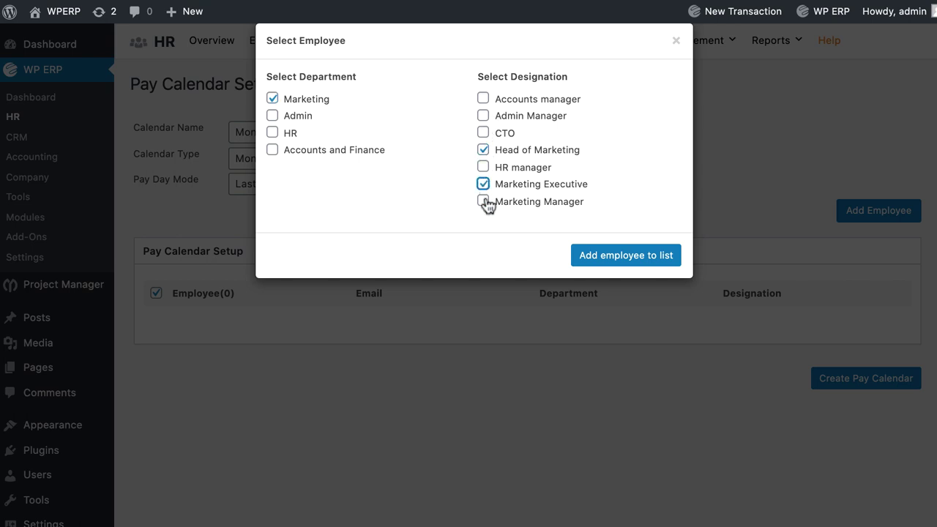
{"action": "left_click", "coordinate": [614, 259]}
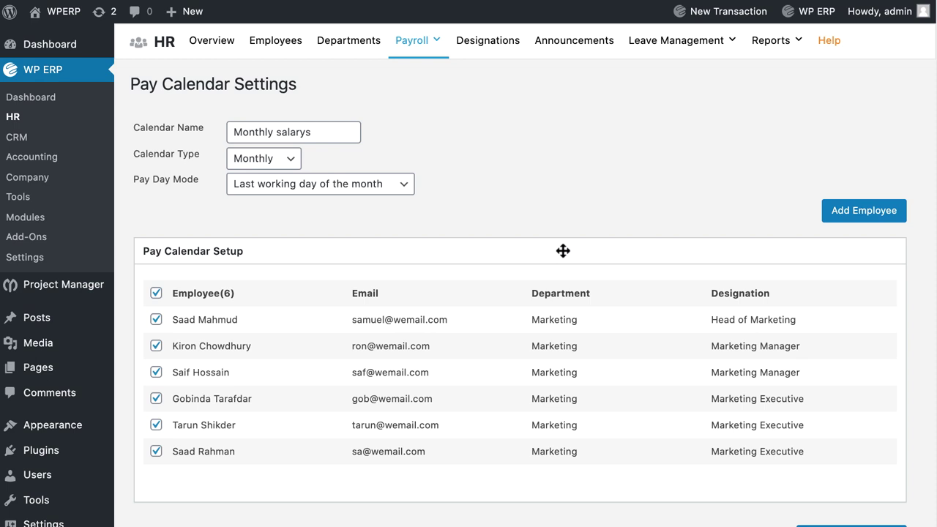
- Create the pay calendar with all listed employees included and confirm its creation
{"action": "scroll", "coordinate": [496, 295], "scroll_direction": "down", "scroll_amount": 2}
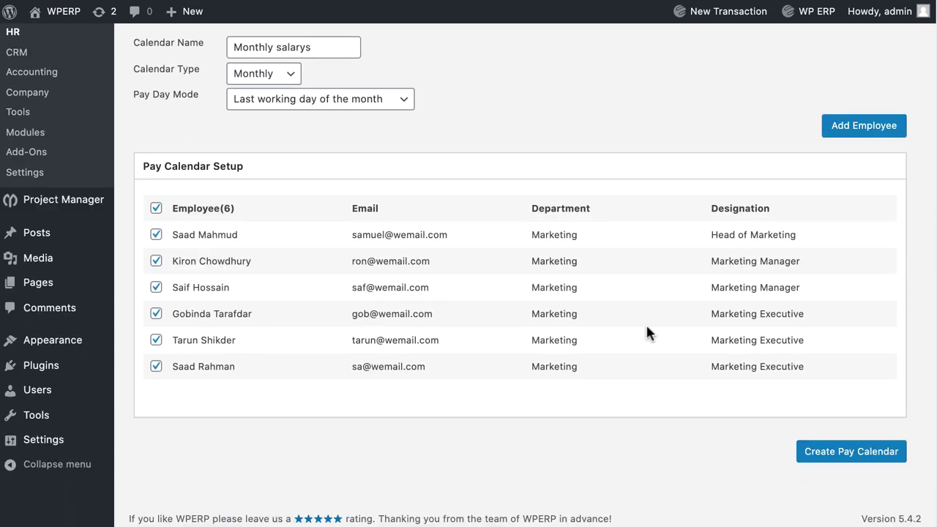
{"action": "left_click", "coordinate": [832, 454]}
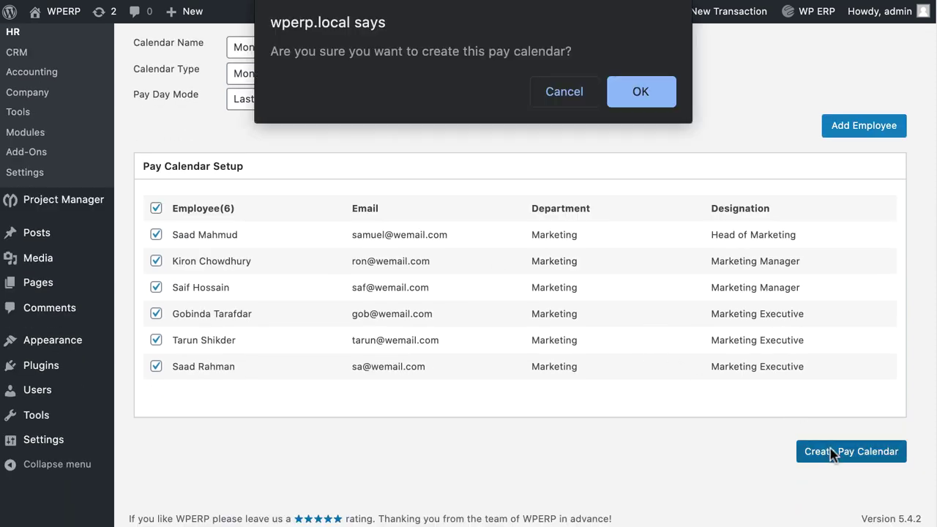
{"action": "left_click", "coordinate": [655, 98]}
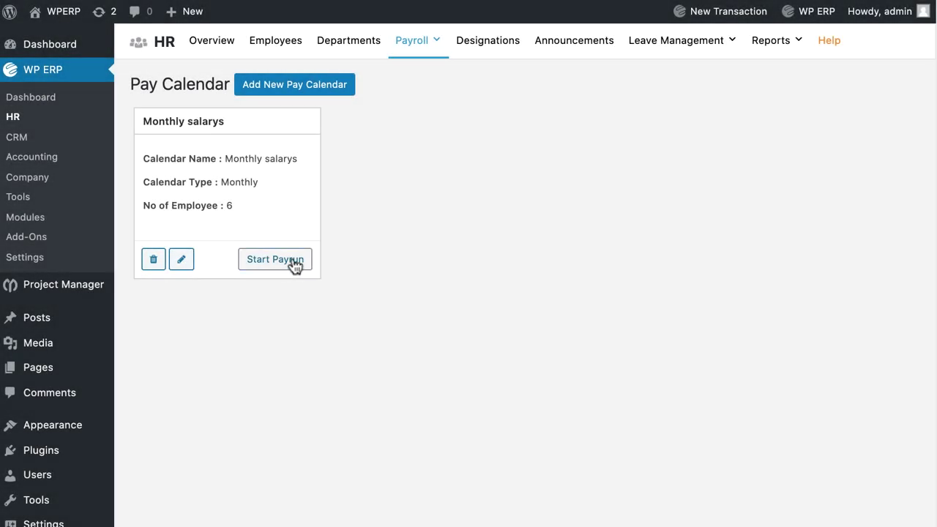
- Start a pay run for the Monthly salarys calendar covering 2020-05-01 to 2020-05-31
{"action": "left_click", "coordinate": [294, 265]}
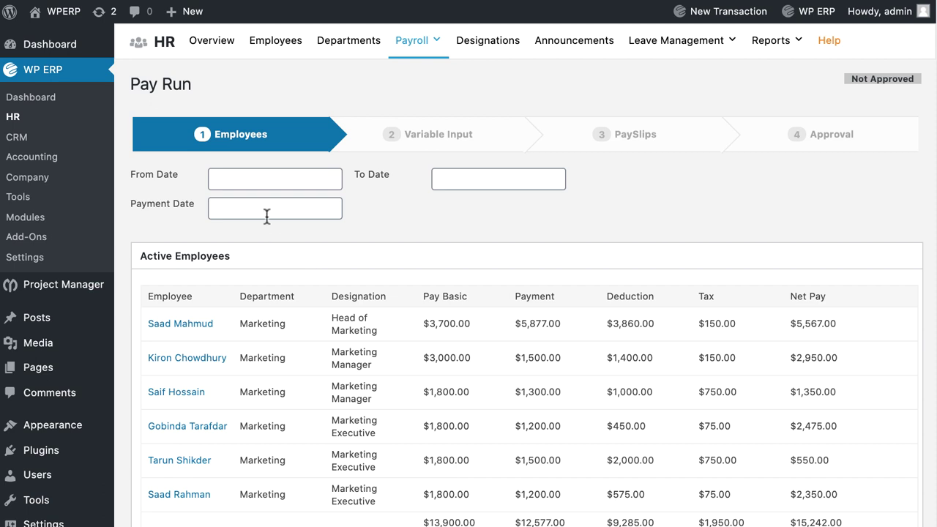
{"action": "left_click", "coordinate": [265, 180]}
{"action": "left_click", "coordinate": [287, 210]}
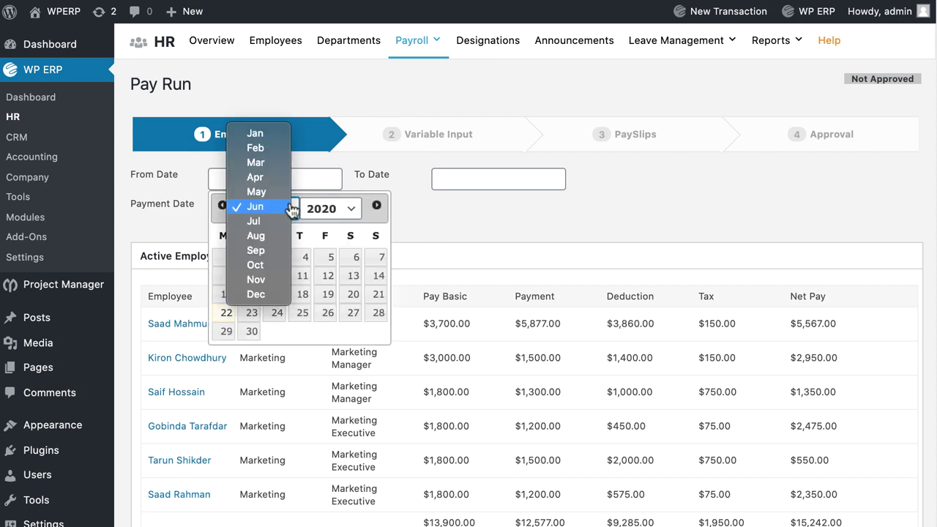
{"action": "left_click", "coordinate": [285, 192]}
{"action": "left_click", "coordinate": [325, 257]}
{"action": "left_click", "coordinate": [460, 178]}
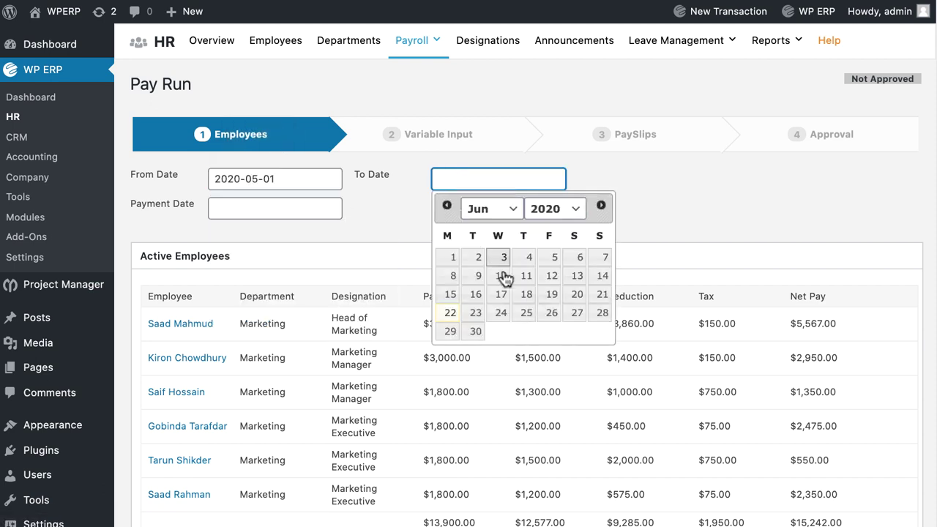
{"action": "left_click", "coordinate": [521, 211]}
{"action": "left_click", "coordinate": [504, 189]}
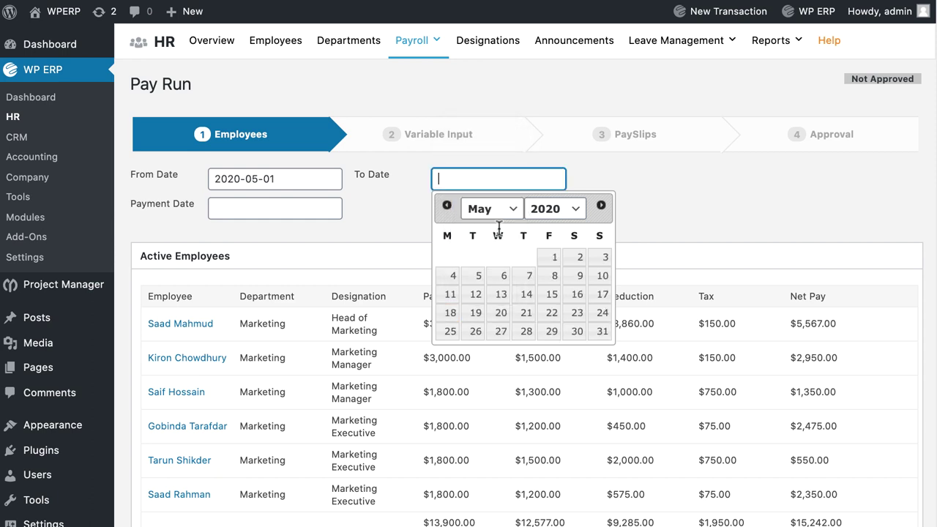
{"action": "left_click", "coordinate": [600, 331]}
- Set the pay run's payment date to 2020-05-31 and proceed to the Variable Input stage
{"action": "left_click", "coordinate": [266, 210]}
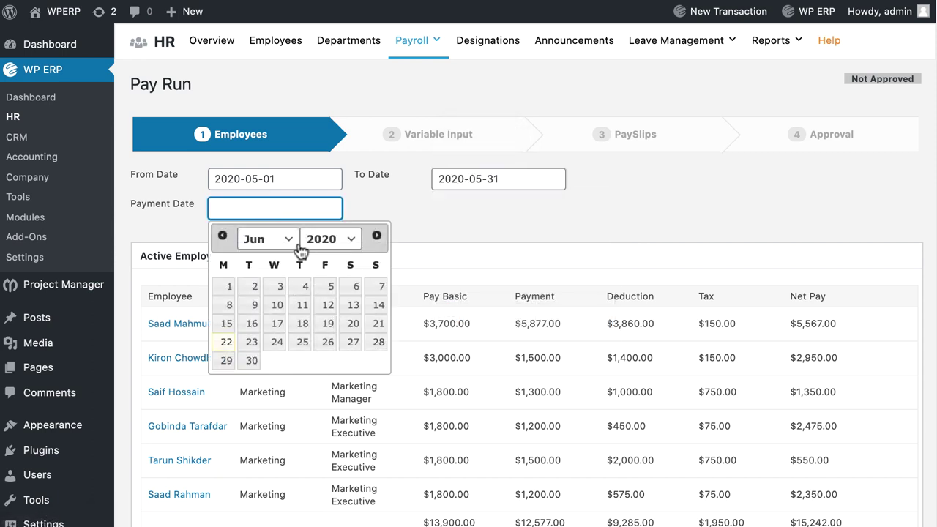
{"action": "left_click", "coordinate": [278, 239]}
{"action": "left_click", "coordinate": [256, 226]}
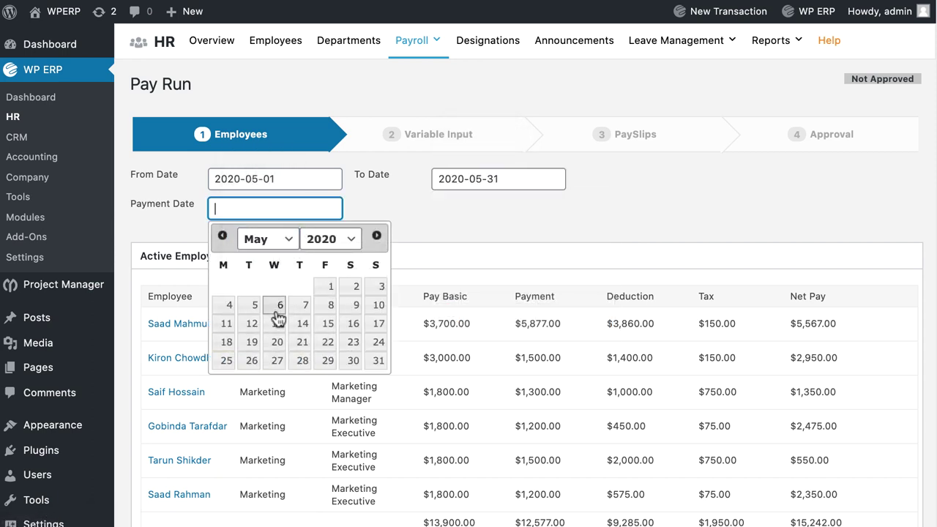
{"action": "left_click", "coordinate": [375, 360]}
{"action": "scroll", "coordinate": [512, 190], "scroll_direction": "down", "scroll_amount": 3}
{"action": "left_click", "coordinate": [877, 458]}
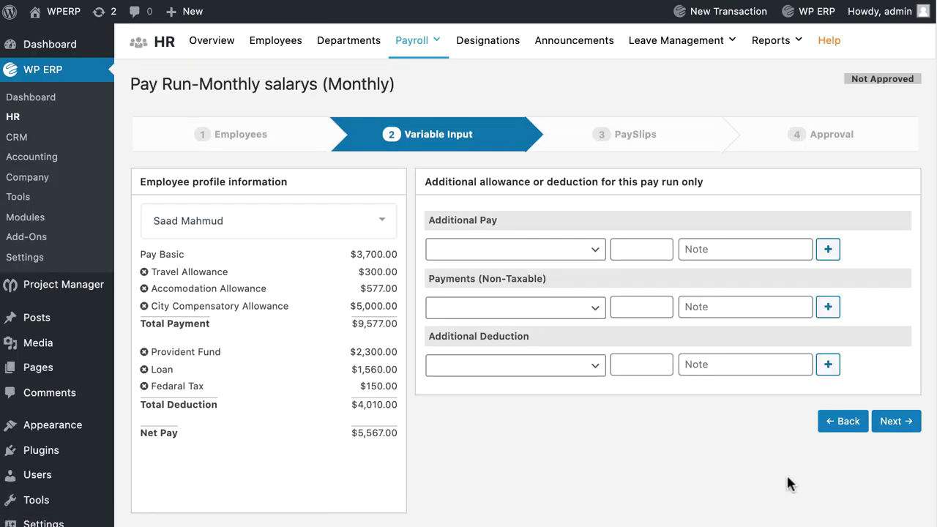
- Proceed to the PaySlips stage without adding extra pay or deductions, and view the draft payslip
{"action": "scroll", "coordinate": [788, 483], "scroll_direction": "down", "scroll_amount": 2}
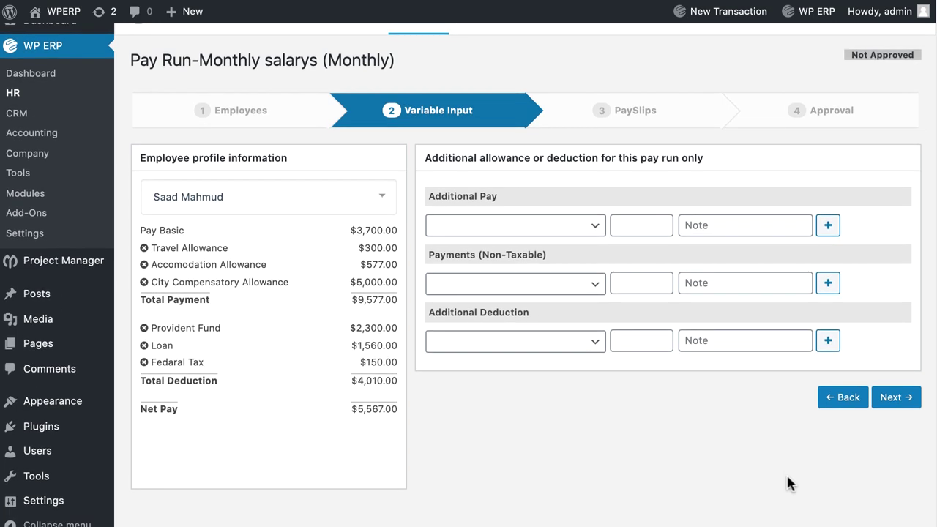
{"action": "left_click", "coordinate": [902, 399]}
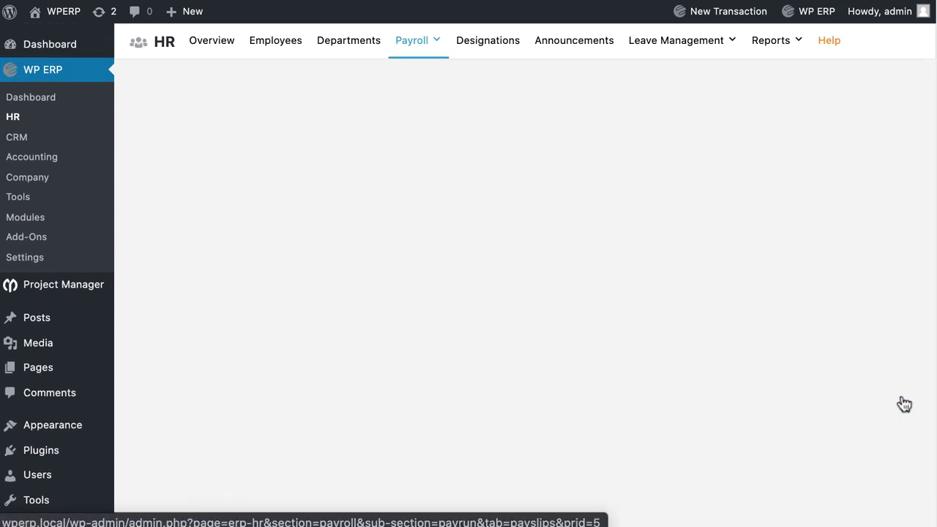
{"action": "scroll", "coordinate": [792, 408], "scroll_direction": "down", "scroll_amount": 1}
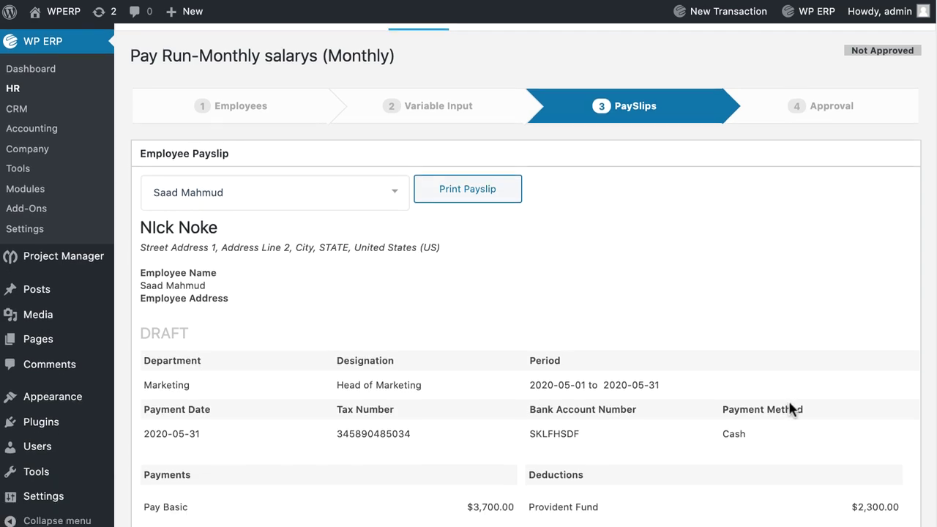
- Review the draft payslip, proceed to the Approval stage, and approve the Monthly salarys pay run
{"action": "scroll", "coordinate": [790, 409], "scroll_direction": "down", "scroll_amount": 4}
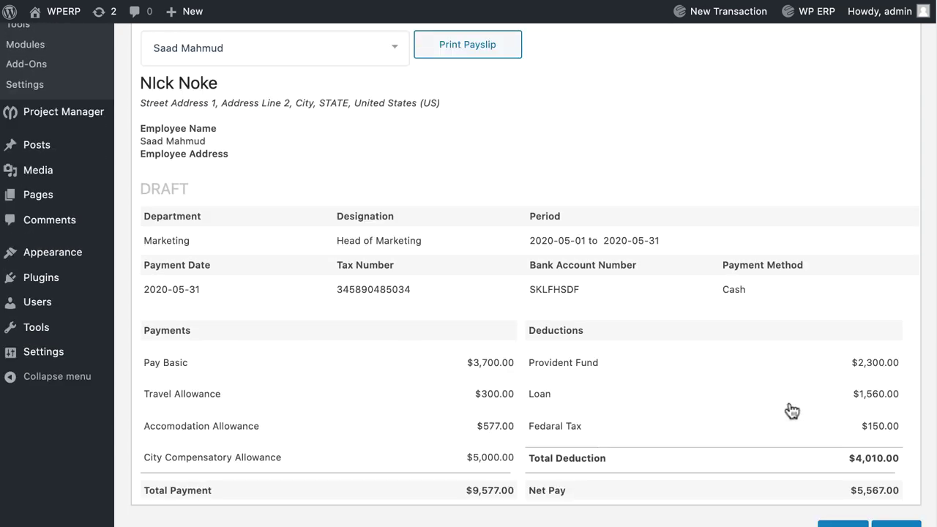
{"action": "scroll", "coordinate": [792, 410], "scroll_direction": "down", "scroll_amount": 2}
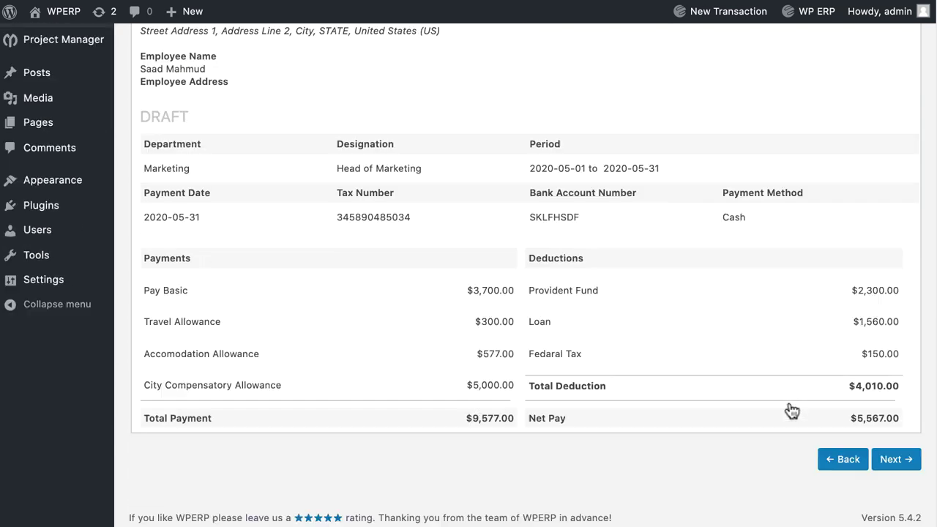
{"action": "left_click", "coordinate": [888, 459]}
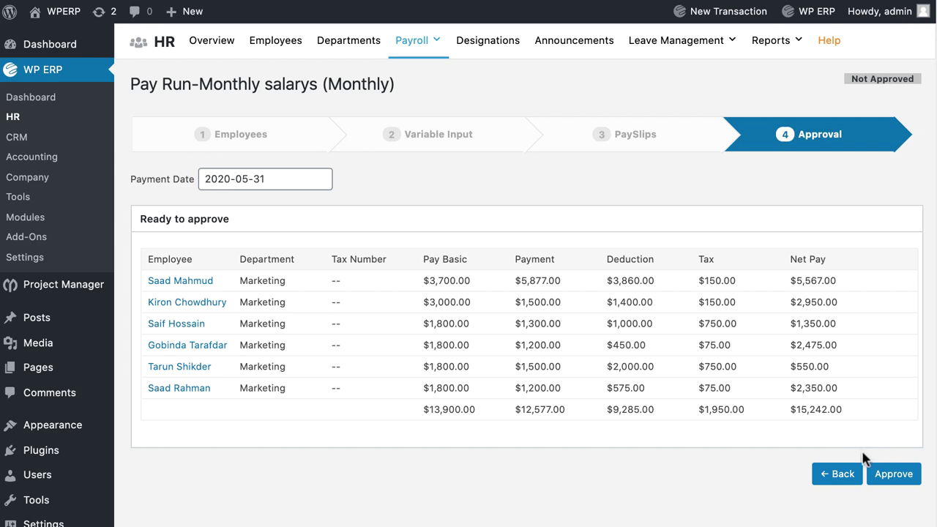
{"action": "left_click", "coordinate": [887, 471]}
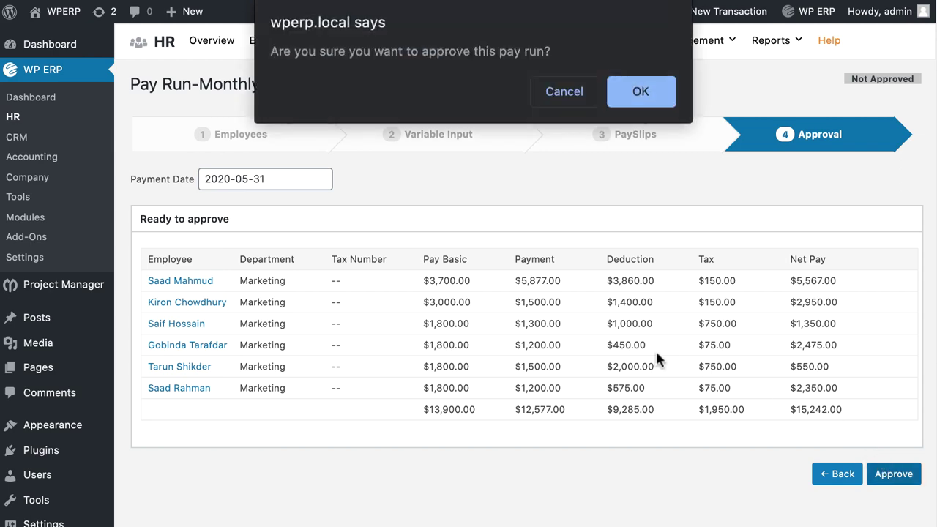
{"action": "left_click", "coordinate": [633, 94]}
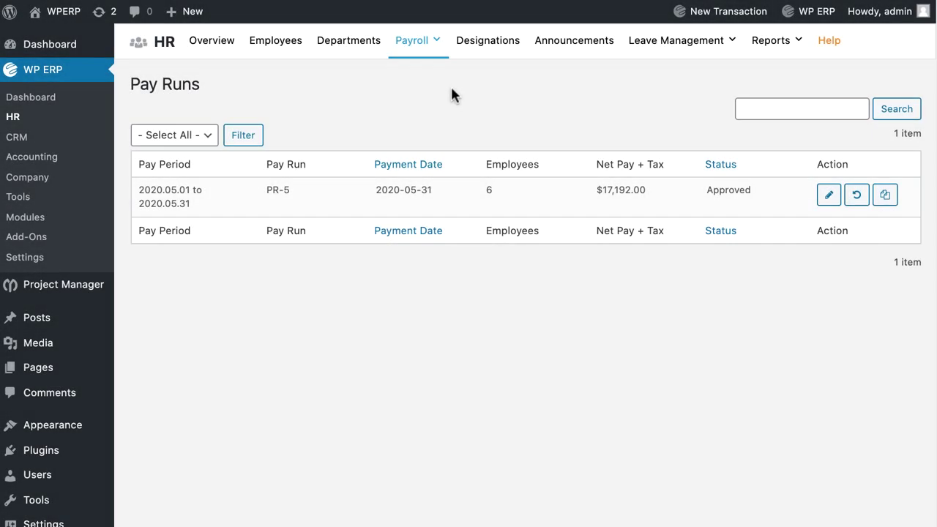
- Copy the approved pay run from the Pay Runs list and confirm the copy
{"action": "mouse_move", "coordinate": [442, 46]}
{"action": "left_click", "coordinate": [884, 196]}
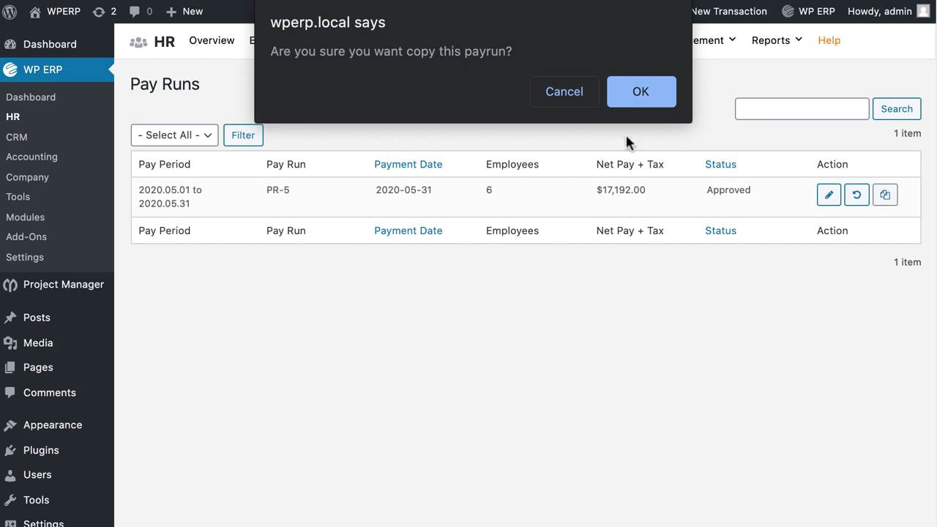
{"action": "left_click", "coordinate": [628, 93]}
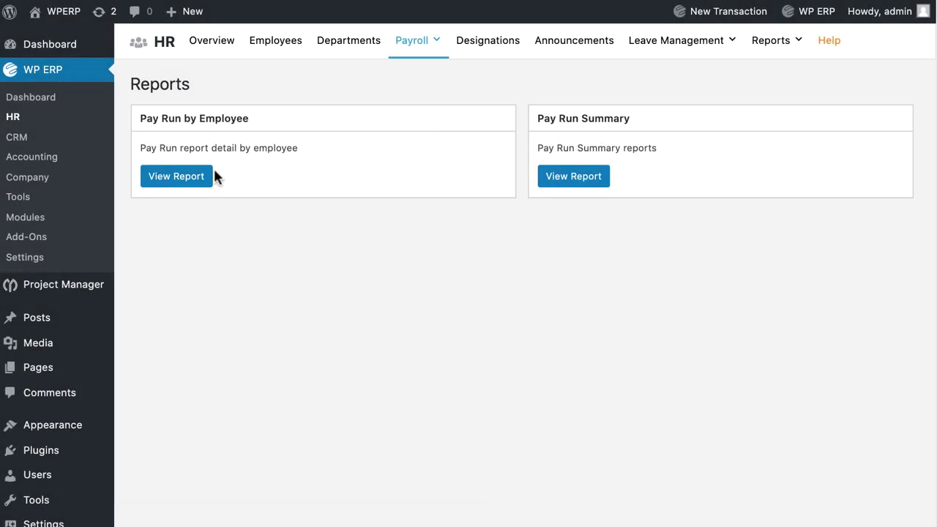
- Run the Pay Run by Employee report for 2020-05-01 to 2020-05-31 and examine each employee's wages, allowances and deductions
{"action": "left_click", "coordinate": [206, 179]}
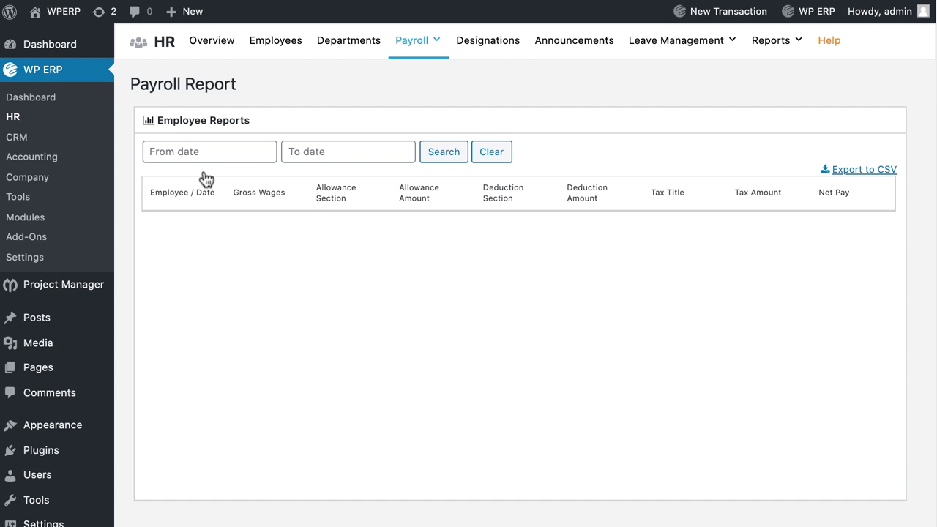
{"action": "left_click", "coordinate": [243, 152]}
{"action": "left_click", "coordinate": [196, 181]}
{"action": "left_click", "coordinate": [198, 166]}
{"action": "left_click", "coordinate": [262, 229]}
{"action": "left_click", "coordinate": [340, 151]}
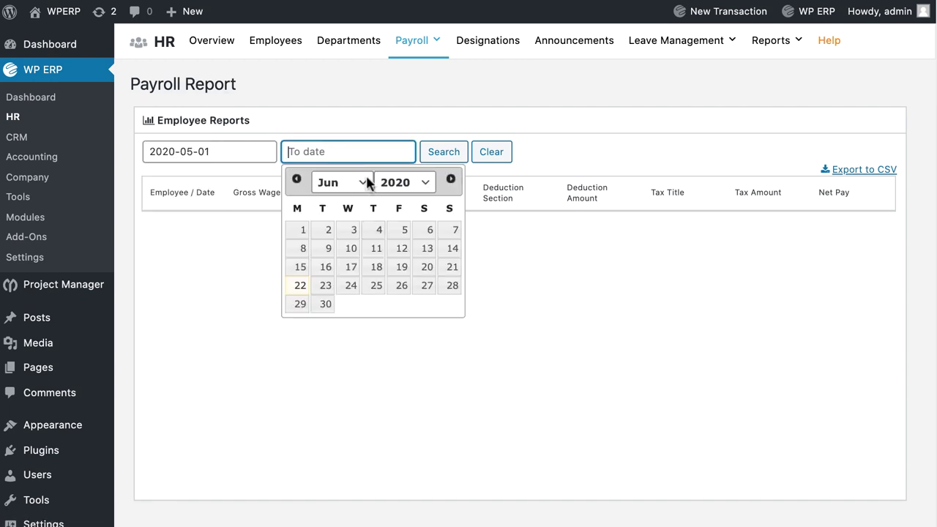
{"action": "left_click", "coordinate": [366, 181]}
{"action": "left_click", "coordinate": [334, 164]}
{"action": "left_click", "coordinate": [450, 303]}
{"action": "left_click", "coordinate": [448, 152]}
{"action": "scroll", "coordinate": [455, 286], "scroll_direction": "down", "scroll_amount": 5}
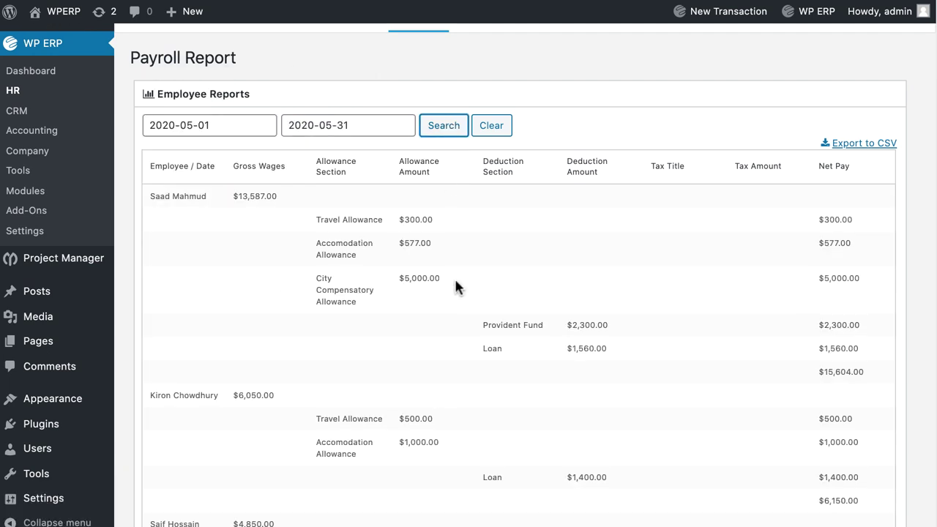
{"action": "scroll", "coordinate": [454, 279], "scroll_direction": "down", "scroll_amount": 5}
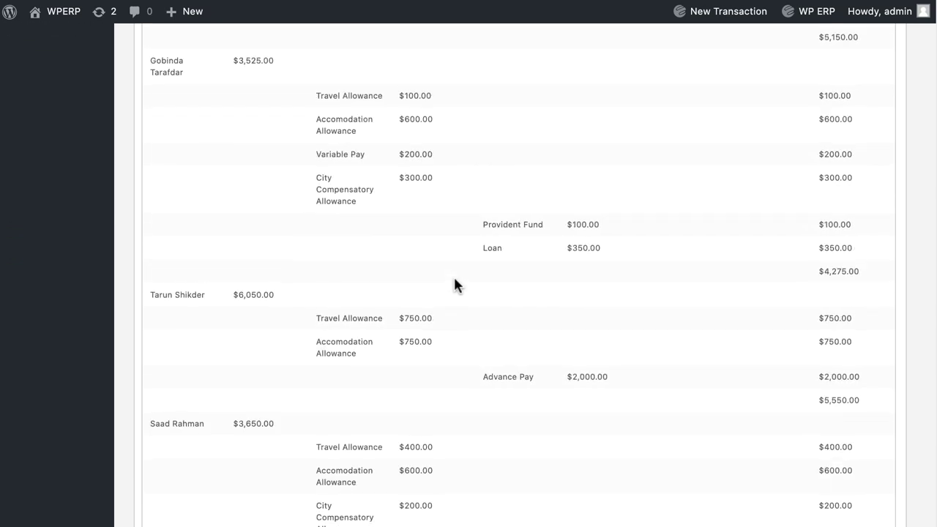
{"action": "scroll", "coordinate": [453, 279], "scroll_direction": "up", "scroll_amount": 9}
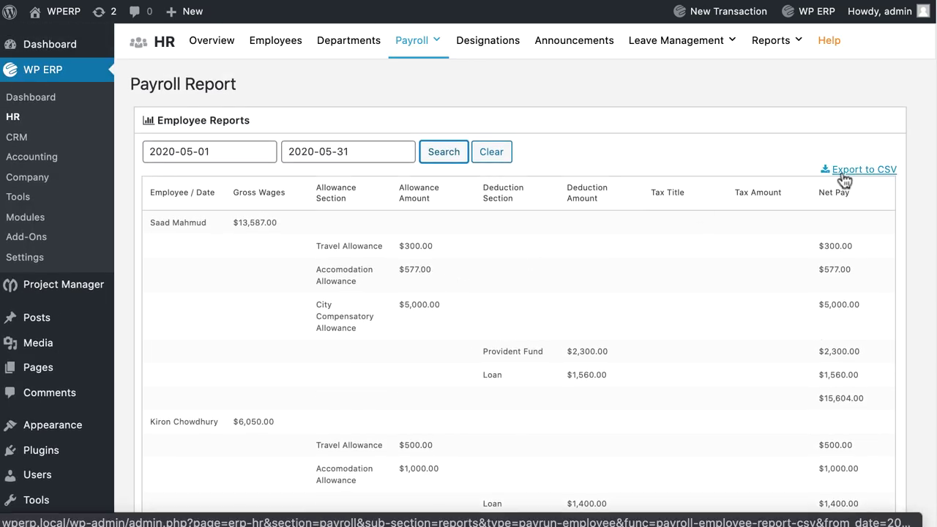
- Return to the payroll reports and run the Pay Run Summary report for 2020-05-01 to 2020-05-31
{"action": "mouse_move", "coordinate": [414, 40]}
{"action": "left_click", "coordinate": [424, 141]}
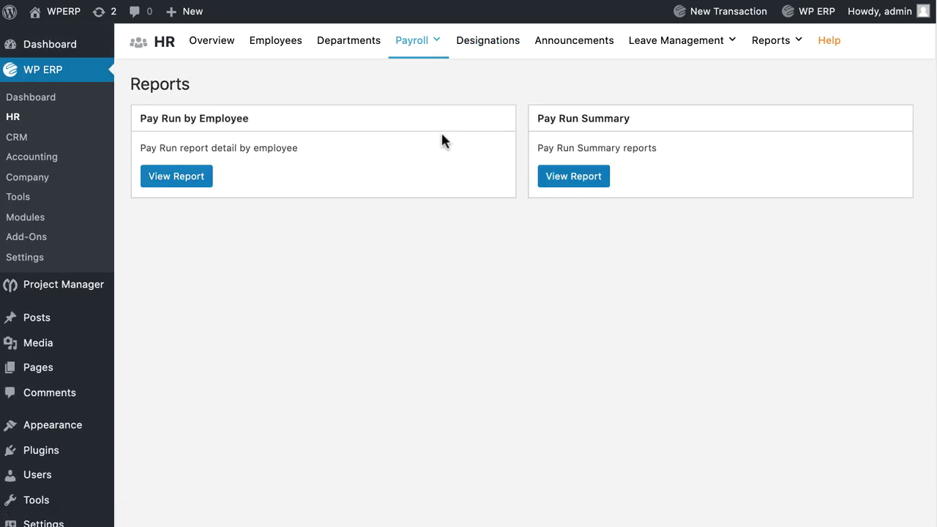
{"action": "left_click", "coordinate": [573, 177]}
{"action": "left_click", "coordinate": [245, 153]}
{"action": "left_click", "coordinate": [204, 183]}
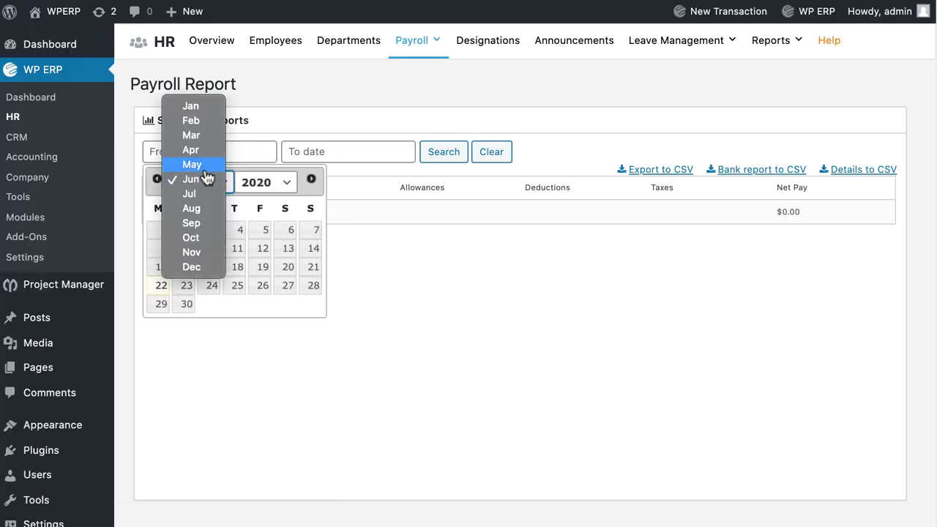
{"action": "left_click", "coordinate": [192, 166]}
{"action": "left_click", "coordinate": [260, 229]}
{"action": "left_click", "coordinate": [348, 151]}
{"action": "left_click", "coordinate": [344, 182]}
{"action": "left_click", "coordinate": [334, 165]}
{"action": "left_click", "coordinate": [454, 304]}
{"action": "left_click", "coordinate": [444, 155]}
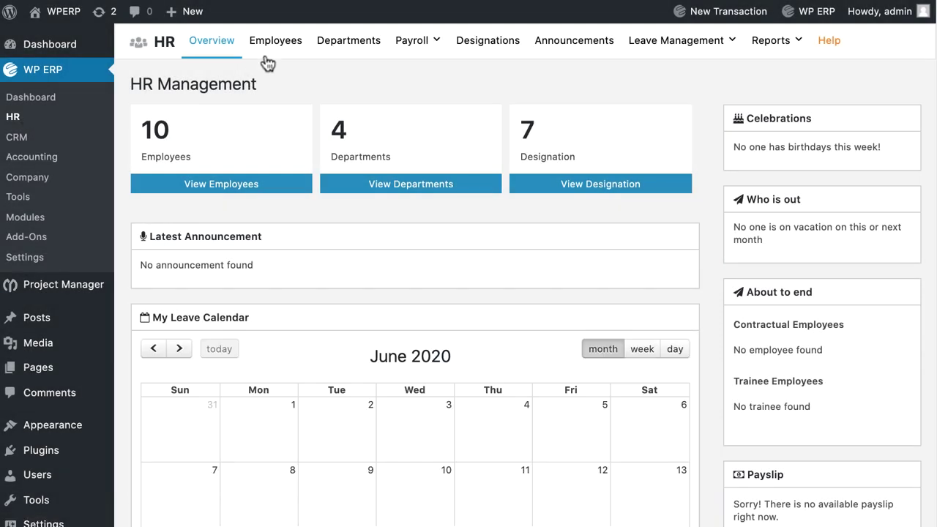
- Open the payslip records in the profile of the second employee in the Employees list
{"action": "left_click", "coordinate": [273, 44]}
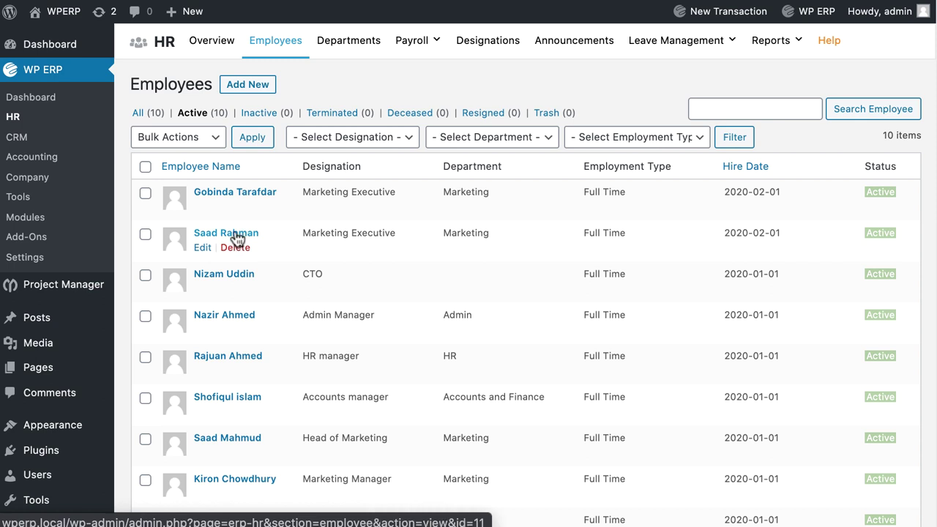
{"action": "left_click", "coordinate": [212, 237]}
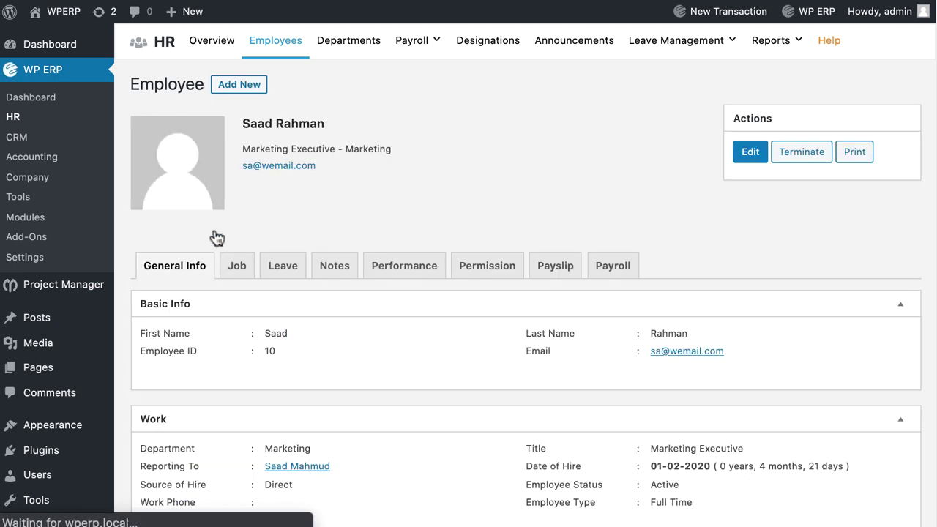
{"action": "left_click", "coordinate": [568, 273]}
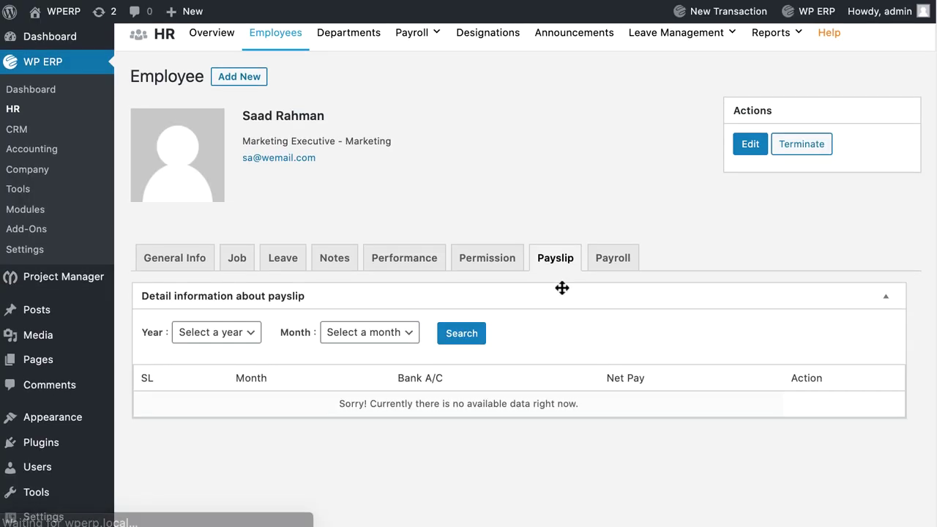
- Search the employee's payslips for May 2020 and view the matching payslip
{"action": "scroll", "coordinate": [541, 293], "scroll_direction": "down", "scroll_amount": 1}
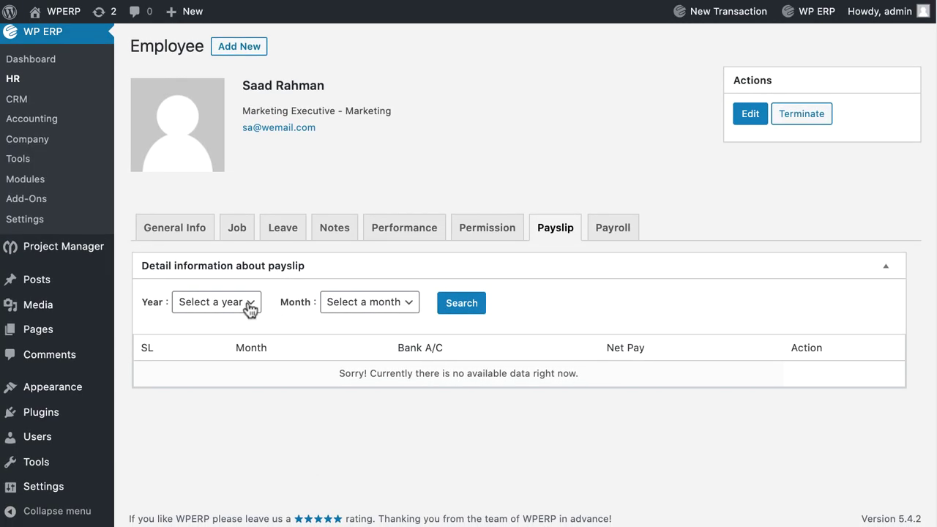
{"action": "left_click", "coordinate": [250, 310]}
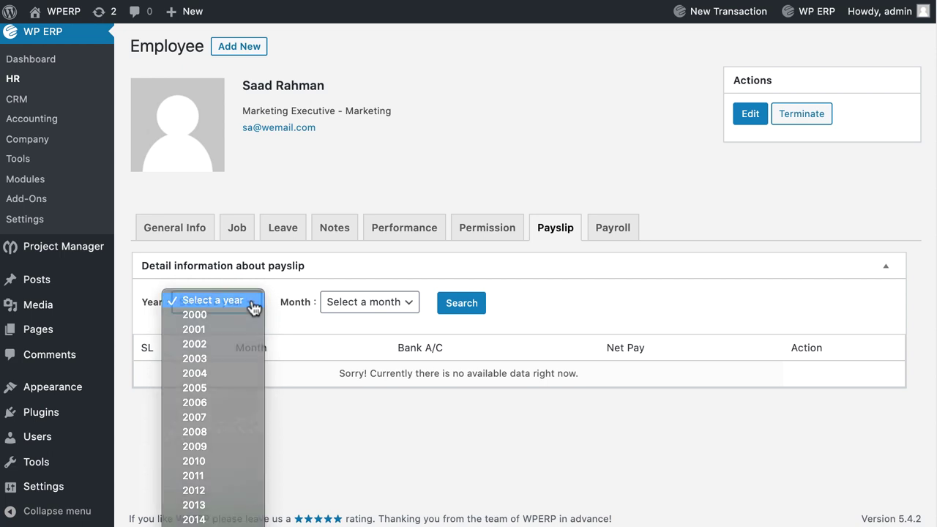
{"action": "left_click", "coordinate": [252, 305]}
{"action": "left_click", "coordinate": [251, 303]}
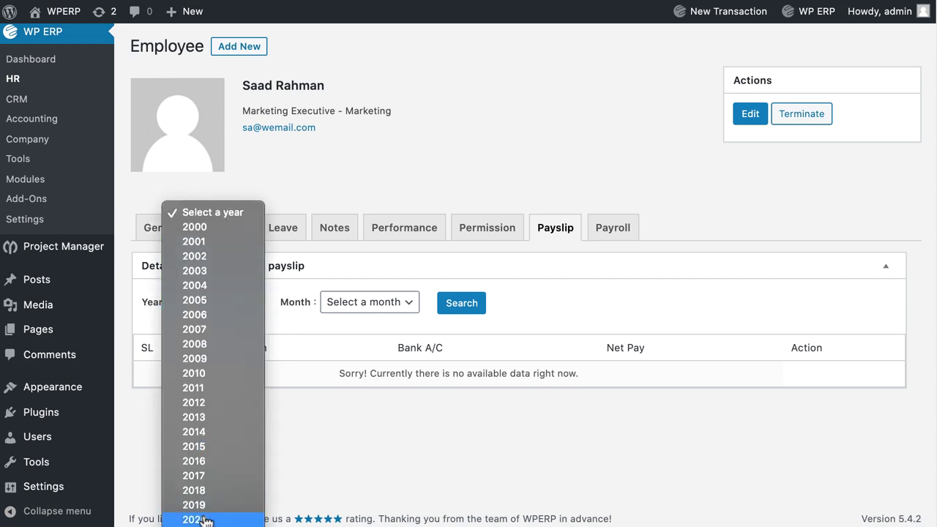
{"action": "left_click", "coordinate": [196, 519]}
{"action": "left_click", "coordinate": [404, 308]}
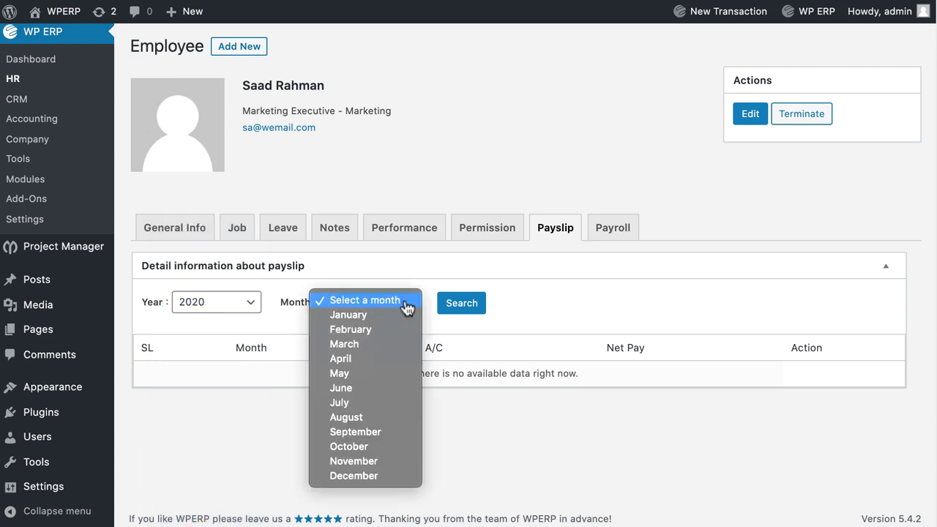
{"action": "left_click", "coordinate": [374, 373]}
{"action": "left_click", "coordinate": [447, 304]}
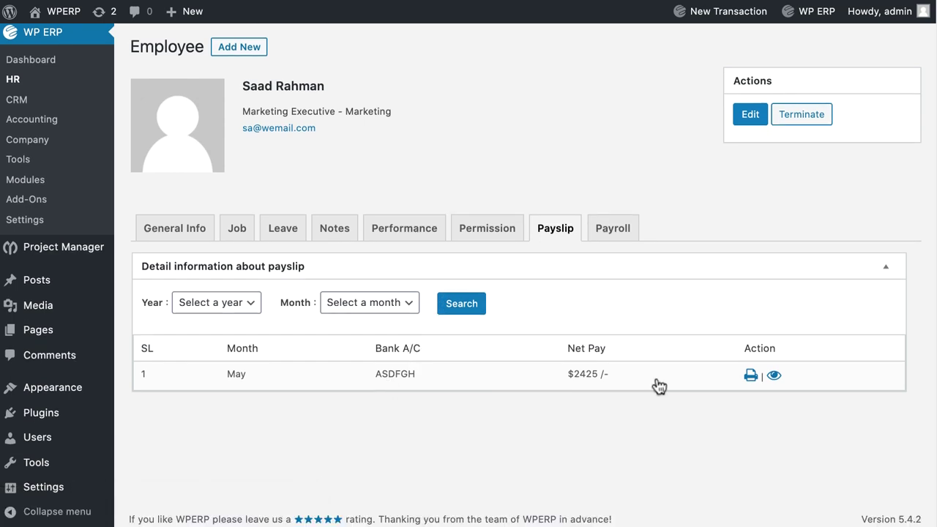
{"action": "left_click", "coordinate": [771, 376]}
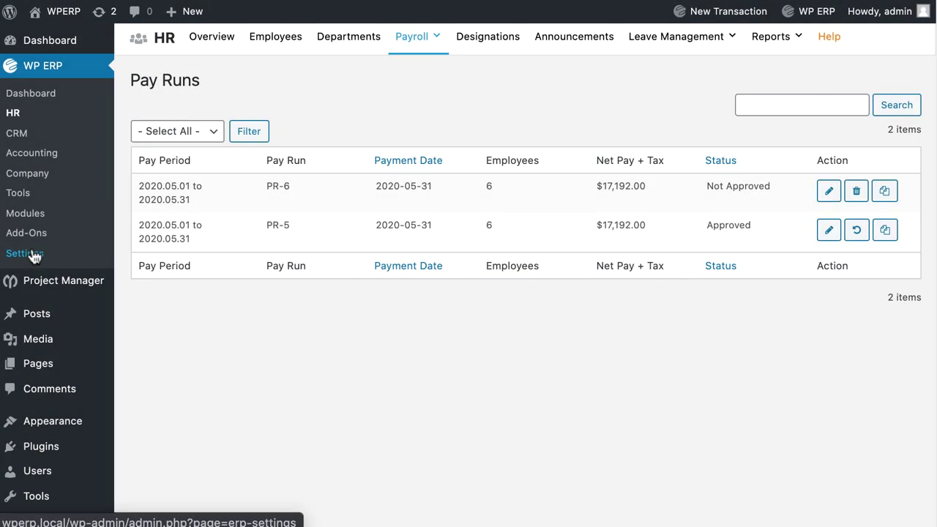
- Enable the Employee Payslip email notification in the WP ERP email settings and save the changes
{"action": "left_click", "coordinate": [33, 256]}
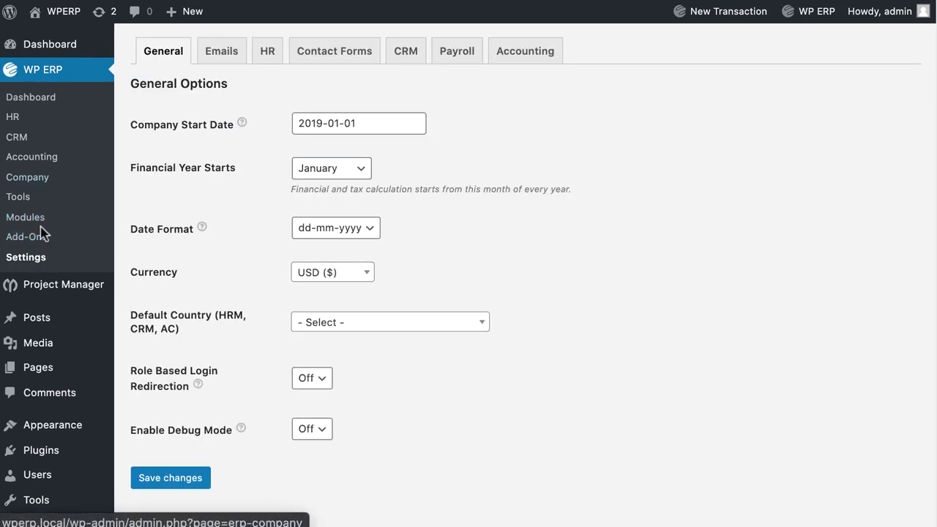
{"action": "left_click", "coordinate": [210, 53]}
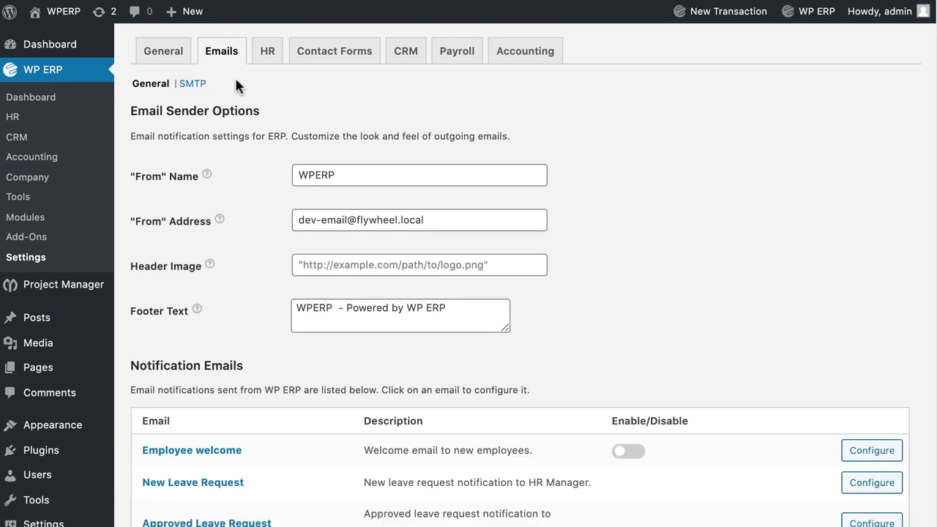
{"action": "scroll", "coordinate": [243, 160], "scroll_direction": "down", "scroll_amount": 5}
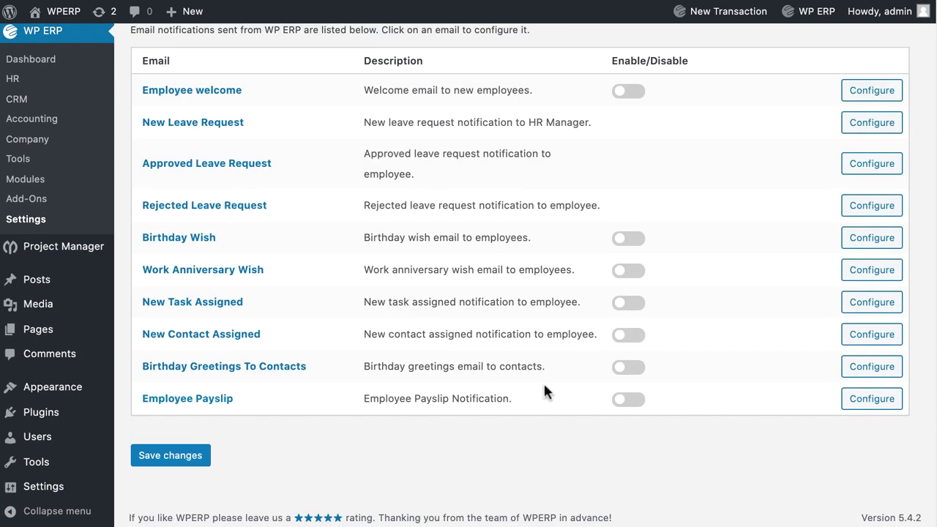
{"action": "left_click", "coordinate": [636, 400]}
{"action": "left_click", "coordinate": [199, 460]}
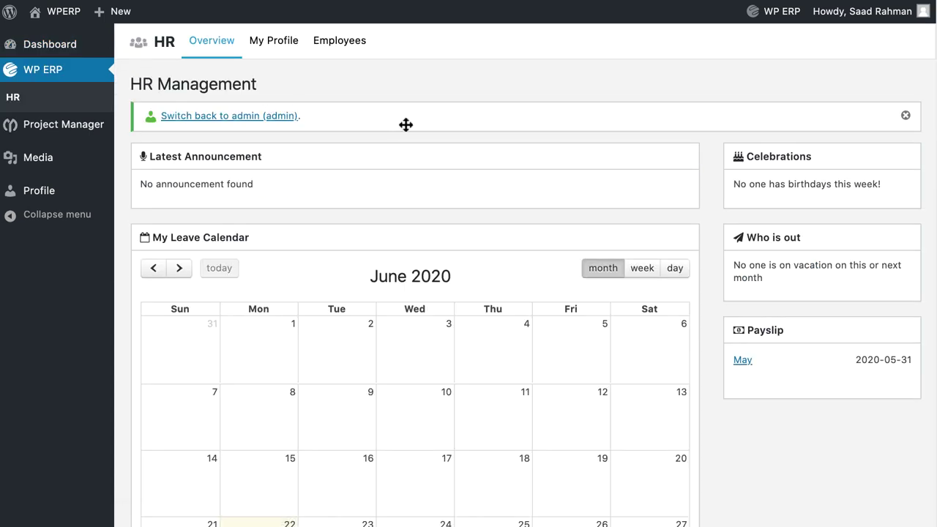
- View the May payslip from the employee's own HR overview, then close it
{"action": "scroll", "coordinate": [534, 161], "scroll_direction": "down", "scroll_amount": 2}
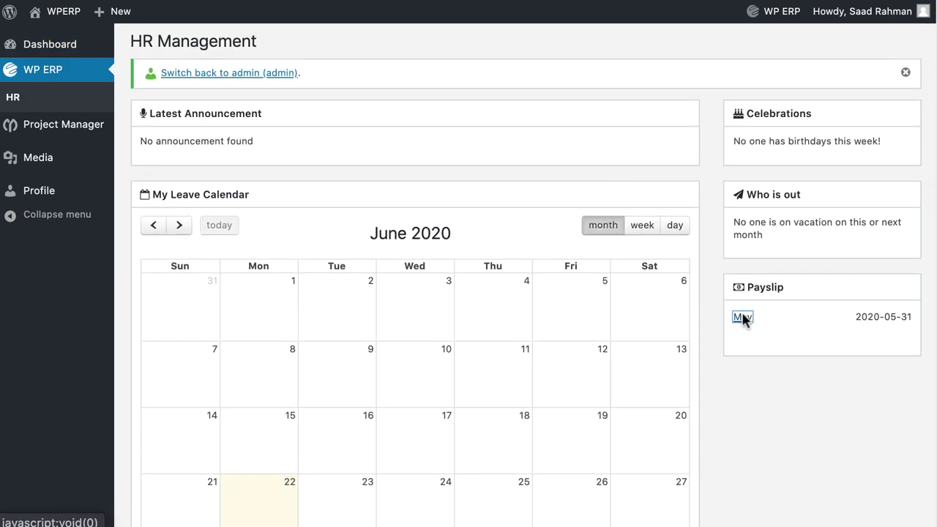
{"action": "left_click", "coordinate": [742, 318]}
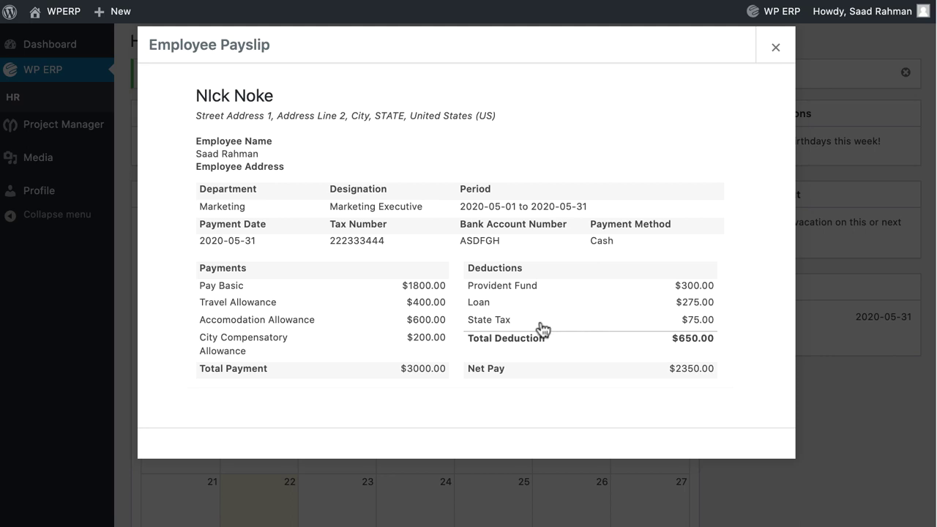
{"action": "scroll", "coordinate": [495, 327], "scroll_direction": "down", "scroll_amount": 5}
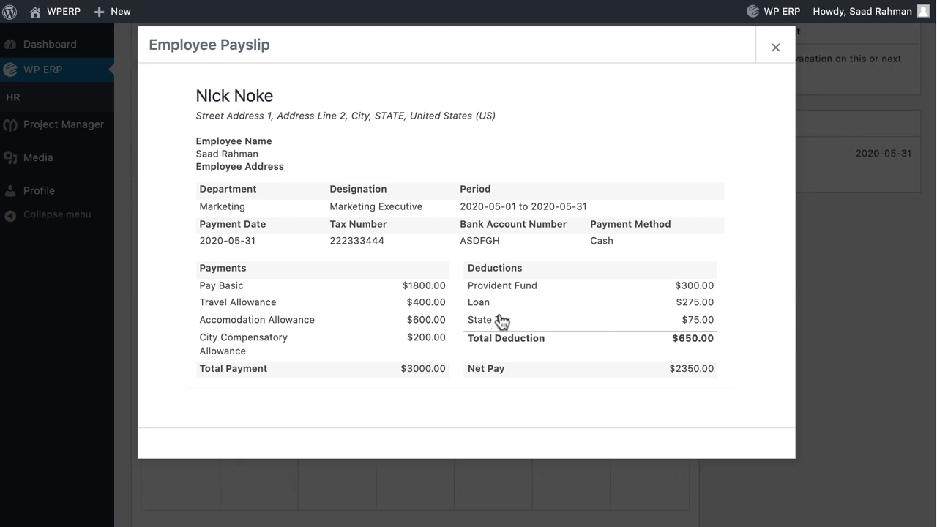
{"action": "left_click", "coordinate": [777, 48]}
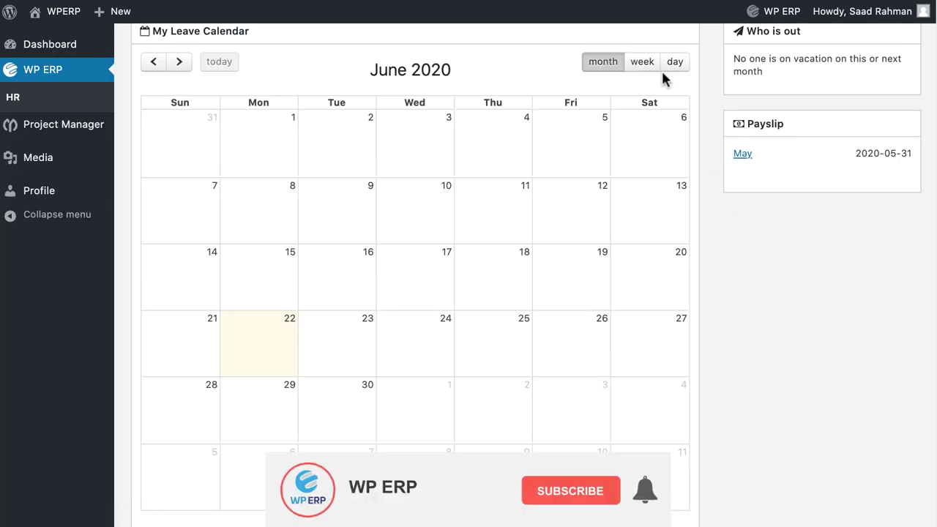